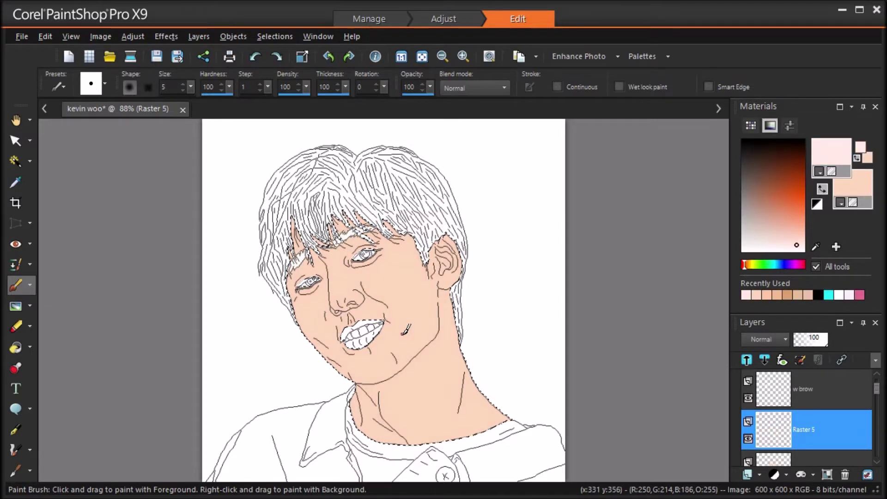
Paint pale pink highlights along the nose bridge, nostril, inner eye corner and under both eyes with a 5-pixel brush, cleaning up stray strokes
scroll(321, 257, "up", 4)
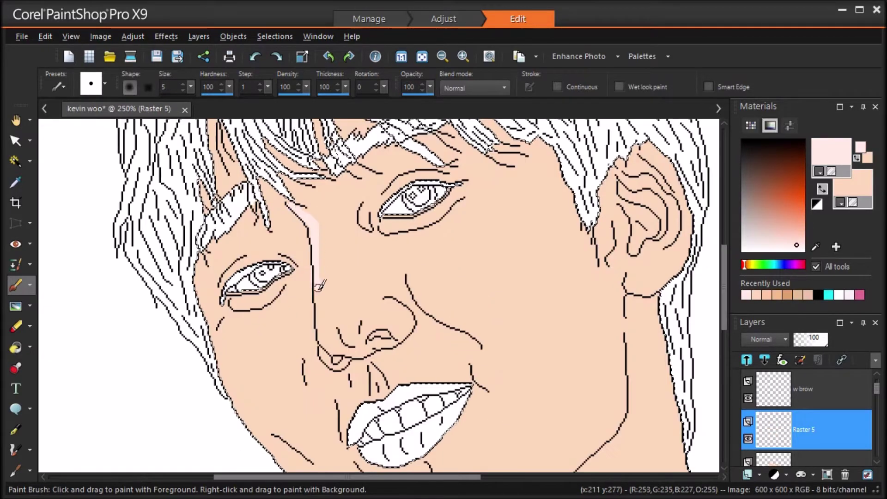
mouse_move(353, 350)
left_mouse_down()
mouse_move(334, 335)
mouse_move(312, 220)
left_mouse_up()
mouse_move(387, 303)
left_mouse_down()
mouse_move(398, 317)
mouse_move(369, 319)
left_mouse_up()
left_click_drag(359, 199, 368, 234)
left_click_drag(385, 226, 437, 221)
key("ctrl+z")
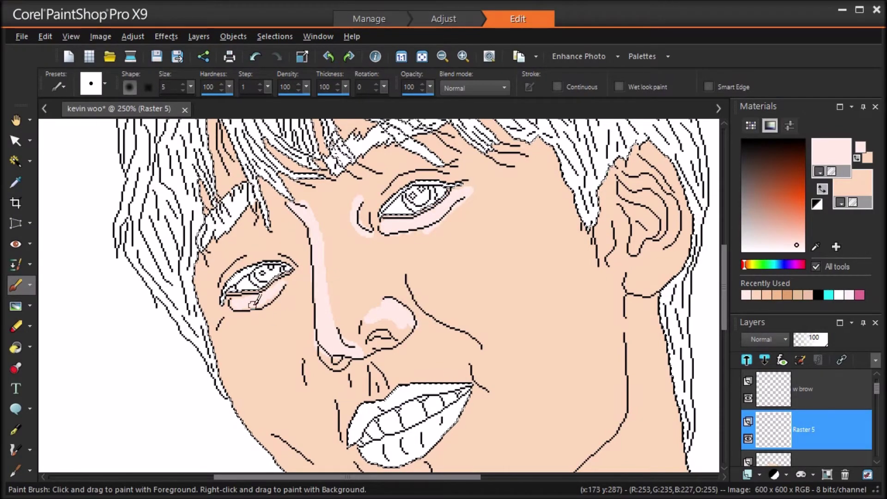
left_click(15, 326)
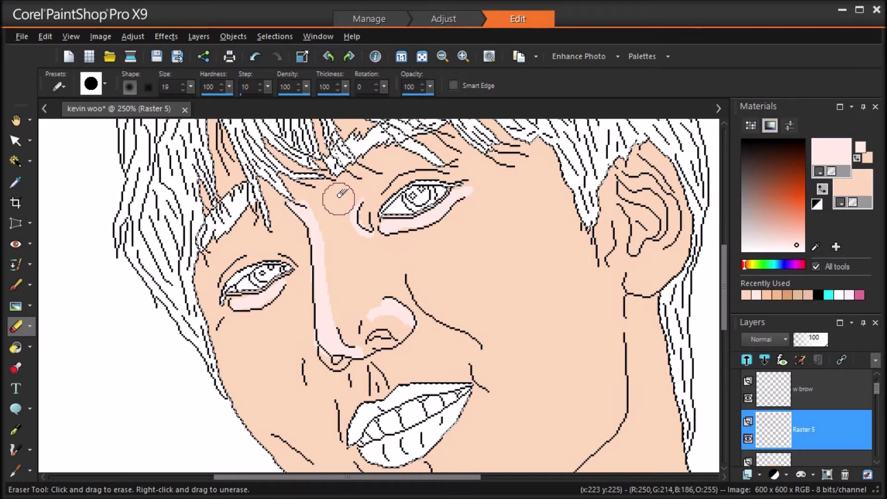
Paint pale pink highlights on the upper eyelids above both eyes
left_click(17, 286)
left_click_drag(285, 257, 252, 257)
left_click_drag(212, 288, 240, 252)
left_click_drag(395, 186, 436, 176)
Set the brush size to 47 and fill both cheeks with broad pale pink highlights
left_click_drag(190, 87, 201, 95)
mouse_move(445, 268)
left_mouse_down()
mouse_move(484, 243)
mouse_move(508, 322)
left_mouse_up()
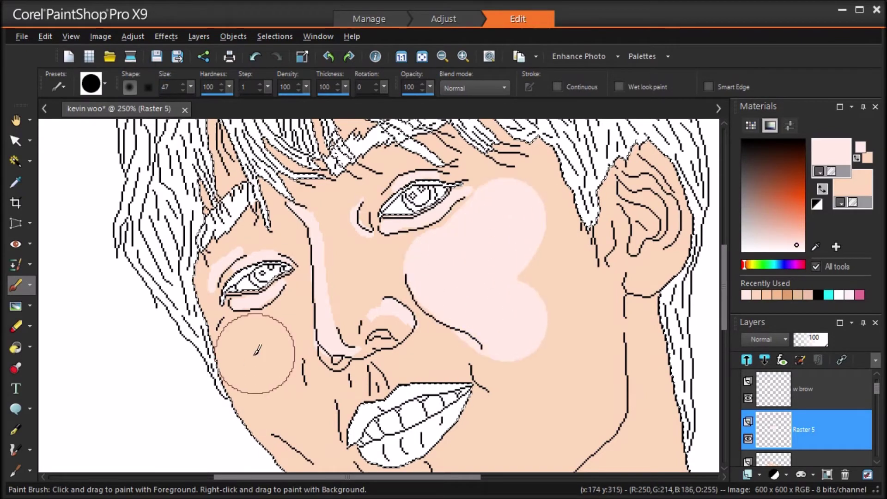
left_click_drag(258, 351, 300, 443)
Set the brush size to 19 and paint pale pink highlights beside the mouth corner, on the ear and earlobe, and on the chin
left_click_drag(190, 87, 188, 87)
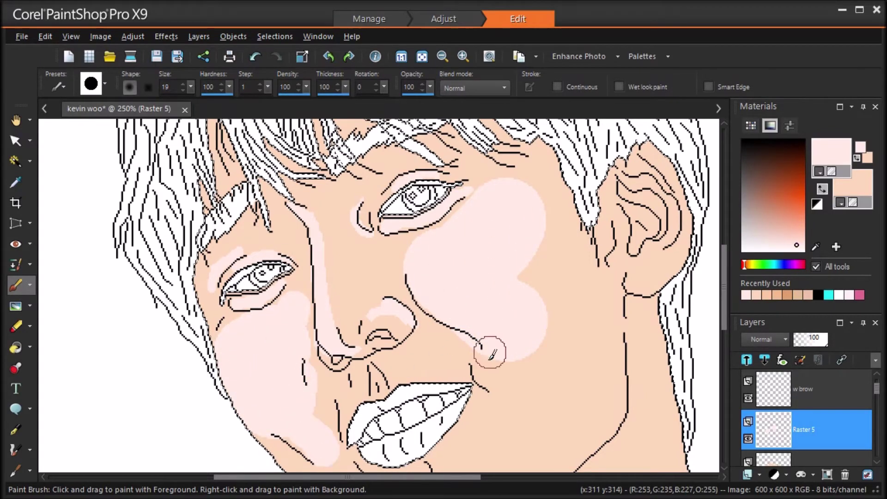
left_click_drag(490, 353, 519, 306)
left_click_drag(640, 277, 647, 268)
left_click_drag(612, 230, 612, 224)
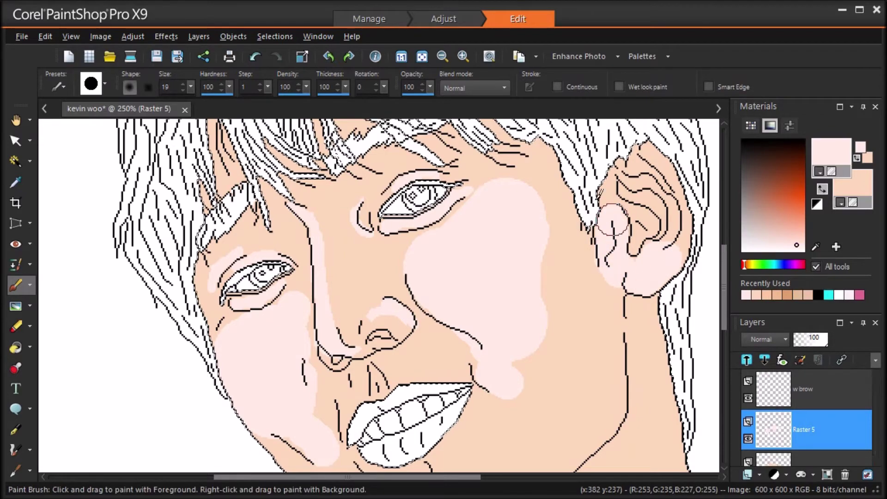
scroll(613, 223, "down", 3)
mouse_move(388, 439)
left_mouse_down()
mouse_move(470, 422)
mouse_move(494, 406)
mouse_move(506, 416)
left_mouse_up()
Set the brush size to 5 and paint pale pink highlights above the upper lip, along the jawline and beside the chin
mouse_move(191, 87)
left_mouse_down()
mouse_move(187, 97)
mouse_move(195, 96)
left_mouse_up()
mouse_move(363, 272)
left_mouse_down()
mouse_move(396, 259)
mouse_move(390, 288)
mouse_move(434, 283)
mouse_move(415, 288)
left_mouse_up()
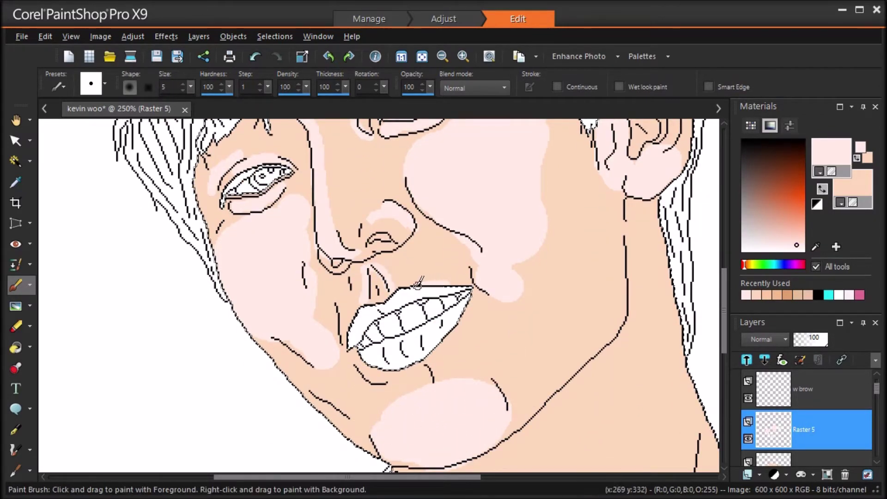
mouse_move(623, 238)
left_mouse_down()
mouse_move(610, 331)
mouse_move(504, 432)
left_mouse_up()
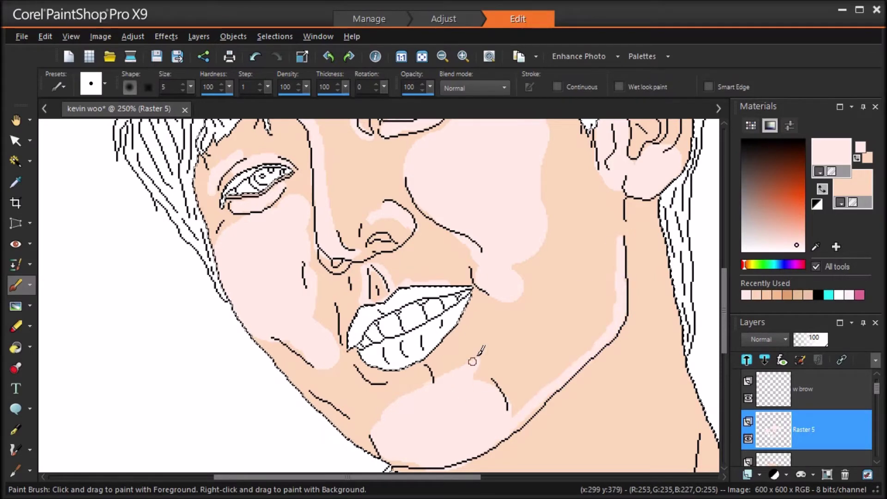
left_click_drag(472, 362, 502, 418)
Paint pale pink highlights along the neck's tendon lines and creases
left_click_drag(725, 324, 724, 345)
left_click_drag(463, 403, 466, 460)
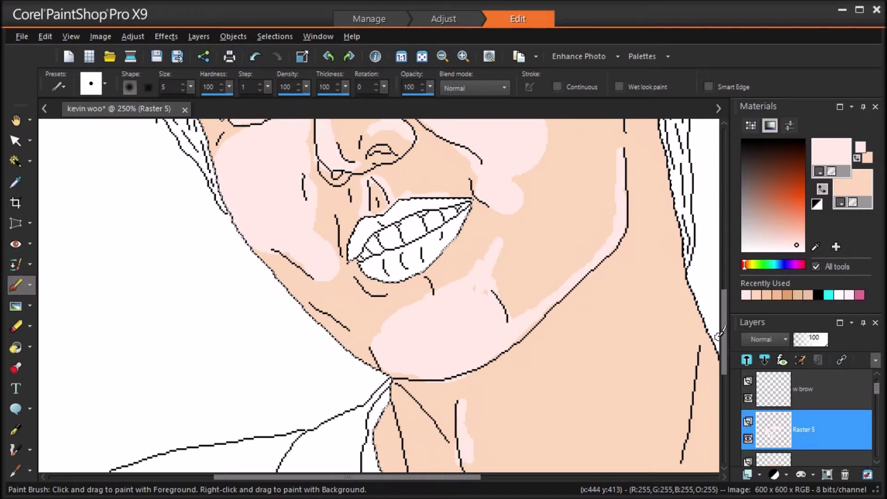
left_click_drag(725, 334, 725, 380)
mouse_move(470, 272)
left_mouse_down()
mouse_move(478, 238)
mouse_move(500, 321)
left_mouse_up()
left_click(16, 327)
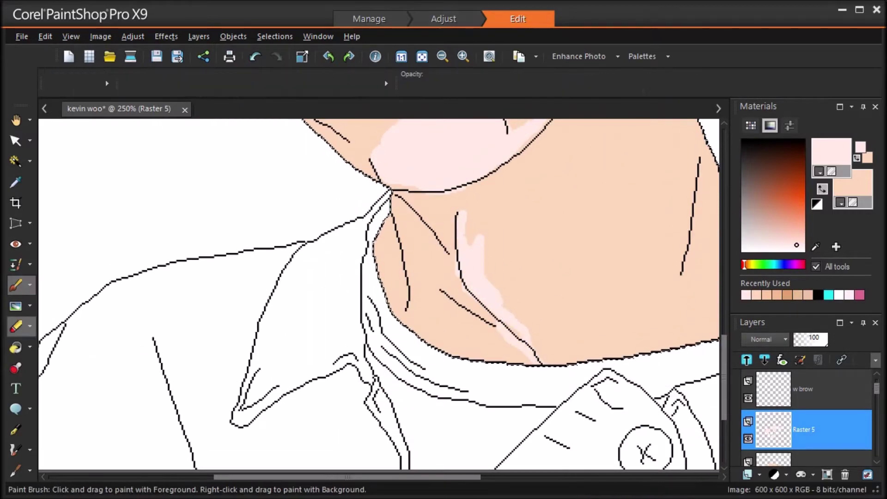
left_click(15, 285)
mouse_move(399, 215)
left_mouse_down()
mouse_move(413, 307)
mouse_move(395, 197)
left_mouse_up()
mouse_move(698, 149)
left_mouse_down()
mouse_move(680, 202)
mouse_move(680, 274)
left_mouse_up()
left_click_drag(442, 295, 498, 329)
Paint pale pink highlights on the outer side of the neck down to the shirt collar and below the jaw
scroll(553, 185, "down", 2)
left_click_drag(464, 477, 503, 469)
left_click_drag(725, 350, 724, 298)
left_click_drag(514, 251, 518, 282)
mouse_move(543, 325)
left_mouse_down()
mouse_move(546, 386)
mouse_move(530, 408)
mouse_move(564, 396)
left_mouse_up()
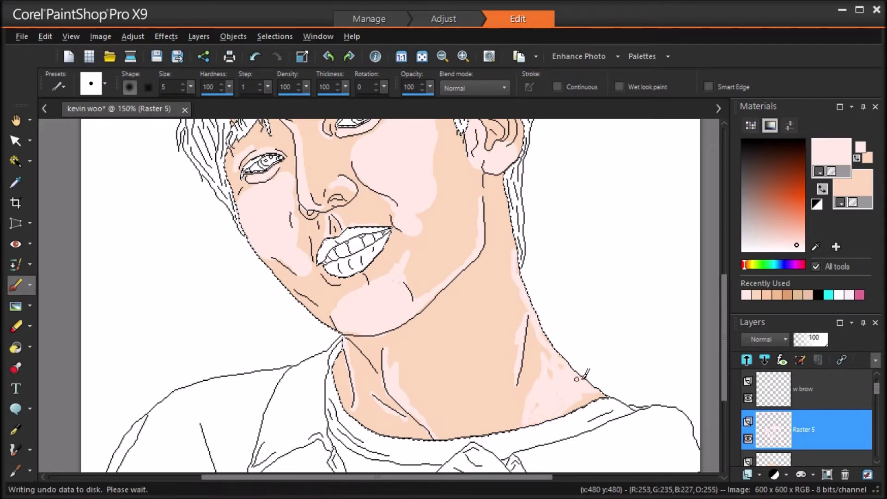
left_click_drag(491, 283, 462, 354)
left_click_drag(452, 319, 437, 351)
Paint pale pink highlights inside the ear and on the neck just below it
scroll(508, 393, "up", 3)
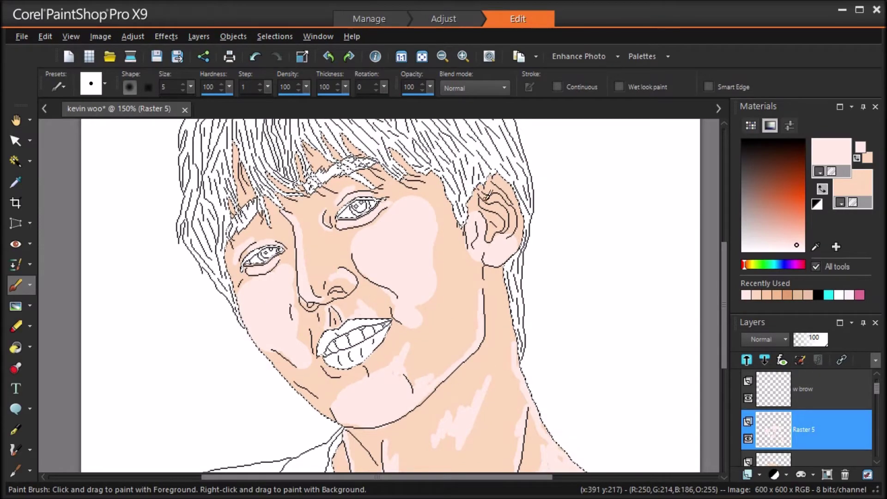
mouse_move(497, 177)
left_mouse_down()
mouse_move(523, 211)
mouse_move(516, 247)
mouse_move(534, 250)
mouse_move(492, 214)
mouse_move(503, 230)
left_mouse_up()
left_click_drag(508, 310, 516, 335)
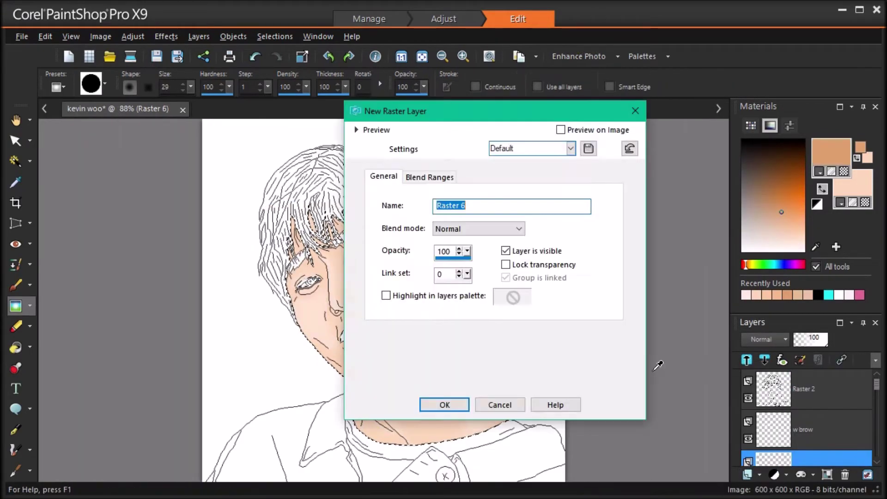
Create a new raster layer named Raster 6 and paint brown shadows along the face edge, nose, smile line and below the lower lip
left_click(443, 405)
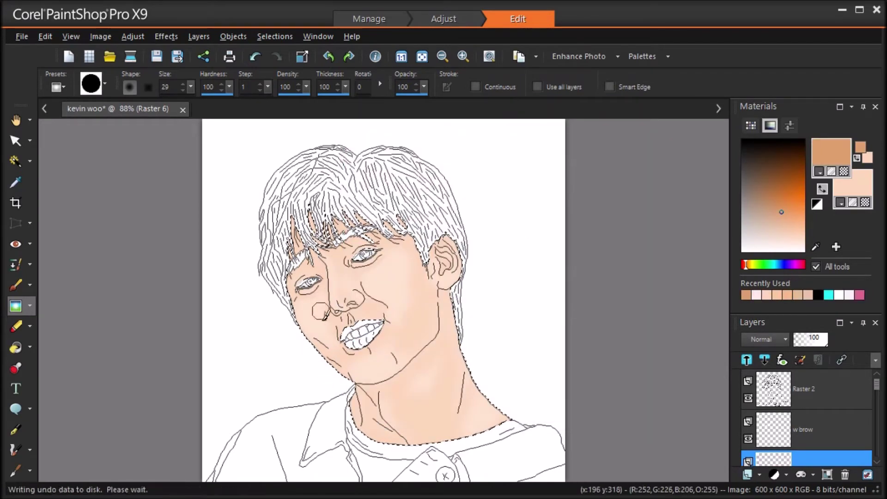
key("b")
left_click_drag(351, 379, 326, 360)
left_click_drag(290, 277, 292, 300)
left_click_drag(315, 260, 328, 310)
left_click_drag(355, 358, 367, 353)
left_click_drag(349, 316, 372, 301)
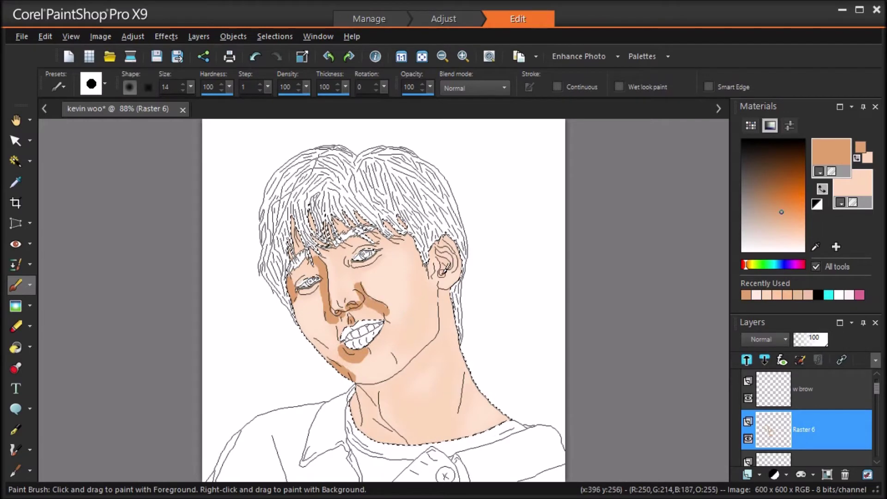
Paint brown shadows around the eye, under the fringe and along the hairline and ear with the 14-pixel brush
left_click_drag(363, 241, 350, 270)
mouse_move(311, 214)
left_mouse_down()
mouse_move(381, 218)
mouse_move(298, 233)
mouse_move(292, 252)
left_mouse_up()
mouse_move(455, 244)
left_mouse_down()
mouse_move(444, 228)
mouse_move(423, 257)
left_mouse_up()
left_click_drag(388, 222, 392, 229)
Paint brown shadows under the jawline and down both sides of the neck with the 14-pixel brush
left_click_drag(386, 383, 353, 384)
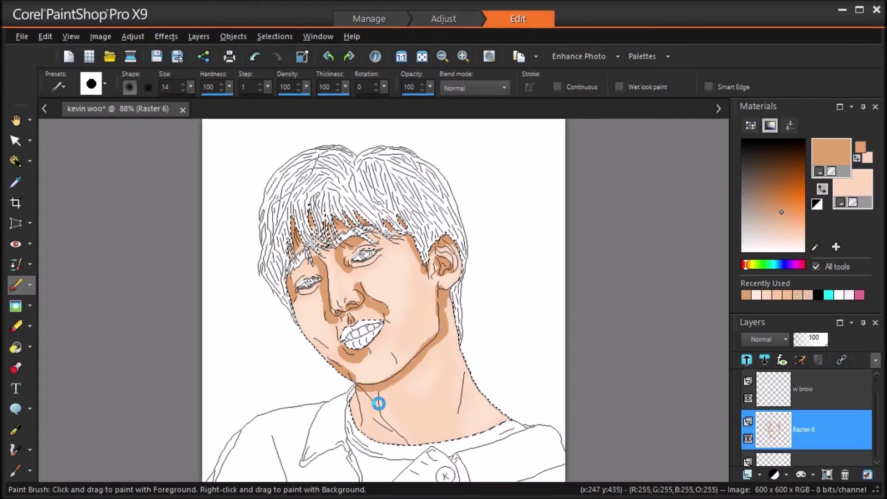
left_click_drag(467, 375, 469, 399)
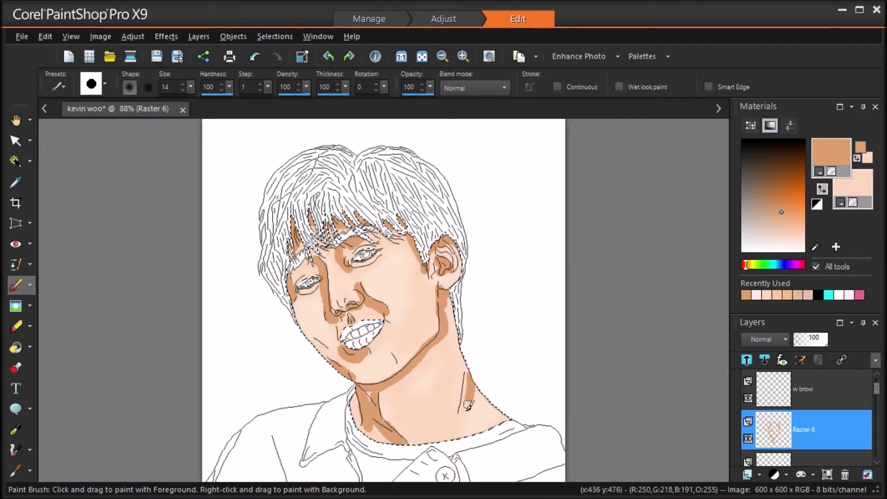
mouse_move(445, 305)
left_mouse_down()
mouse_move(458, 381)
mouse_move(441, 397)
left_mouse_up()
left_click_drag(355, 391, 353, 406)
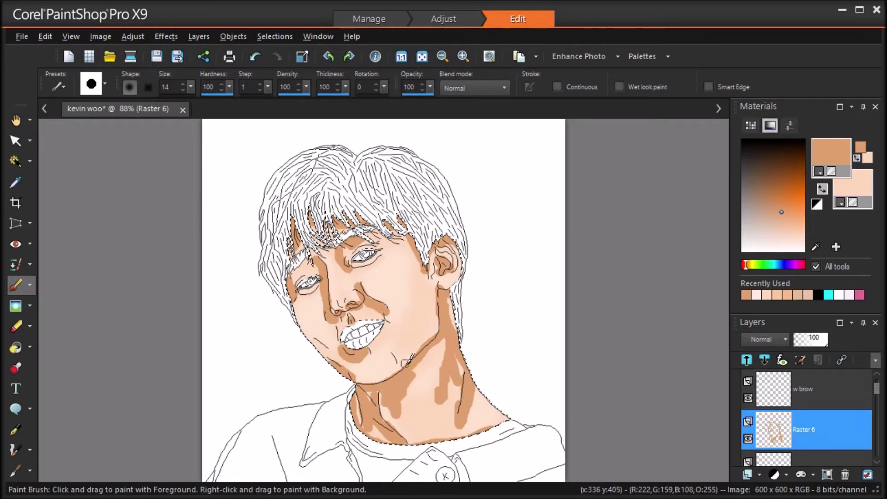
Touch up the brown shadow between the nose and mouth and blur the shadow layer
left_click_drag(384, 315, 365, 310)
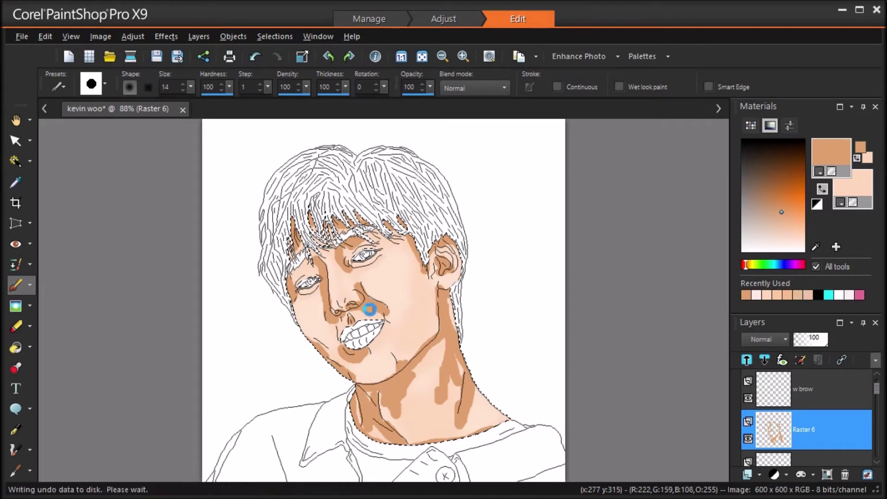
left_click(132, 37)
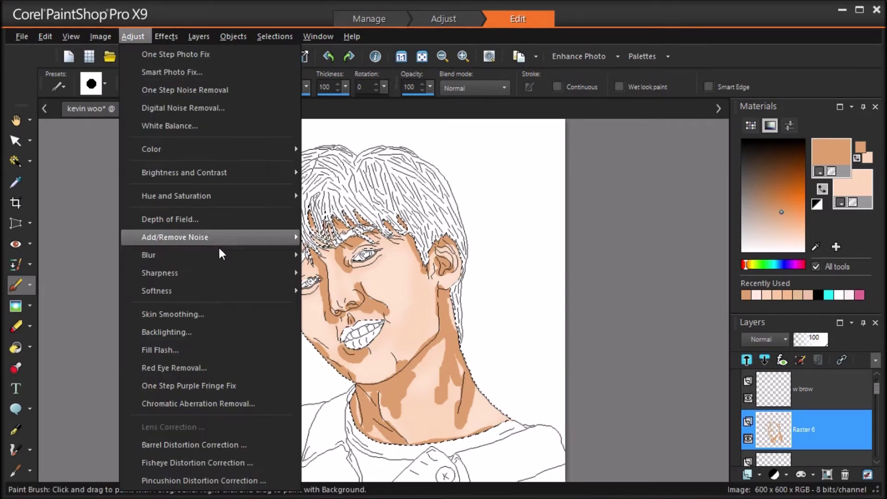
mouse_move(218, 256)
left_click(324, 256)
left_click(665, 313)
left_click_drag(340, 300, 332, 266)
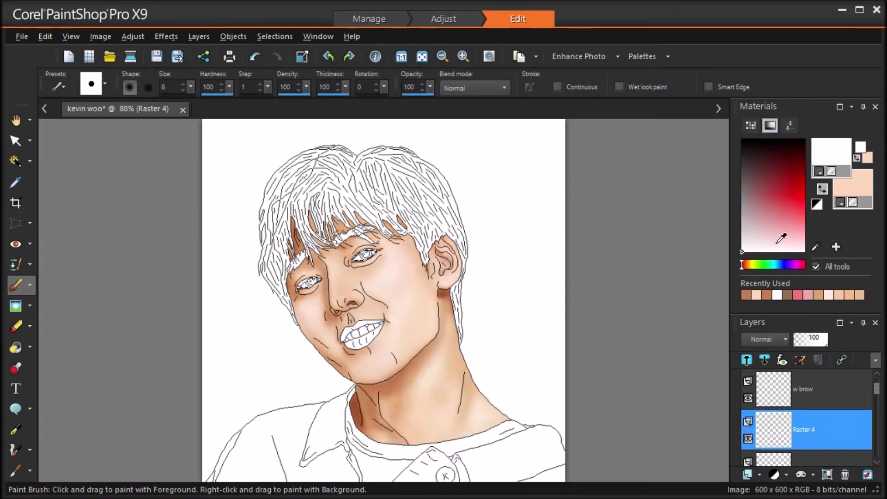
Set the brush size to 19 and paint the whites of both eyes with a light off-white on Raster 4
left_click_drag(190, 87, 195, 88)
left_click(746, 245)
scroll(305, 291, "up", 1)
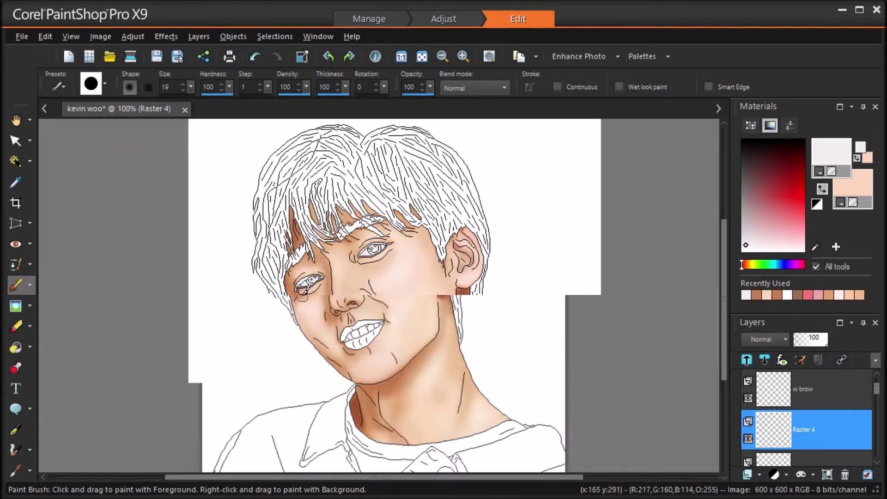
scroll(302, 291, "up", 4)
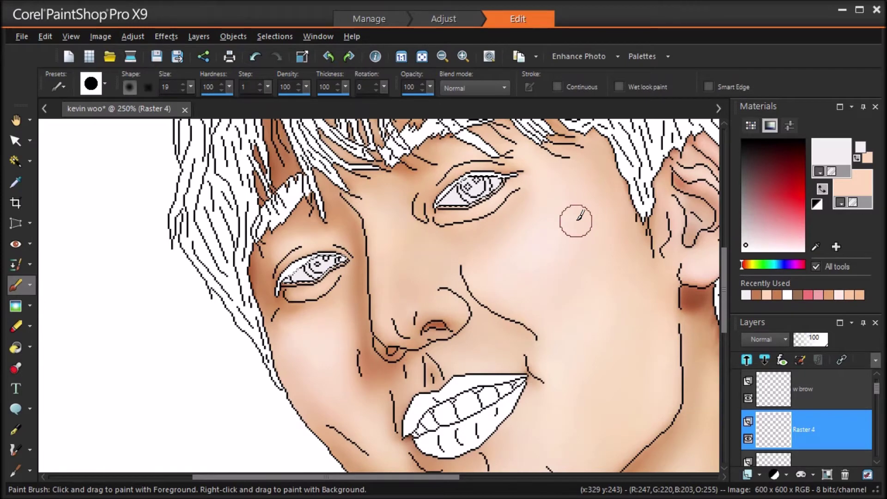
Add a new raster layer, paint inside the eyes with a 3-pixel brush, and colour the iris dark brown
left_click(759, 474)
left_click(806, 368)
left_click(456, 406)
double_click(169, 87)
type("3")
left_click_drag(288, 279, 303, 274)
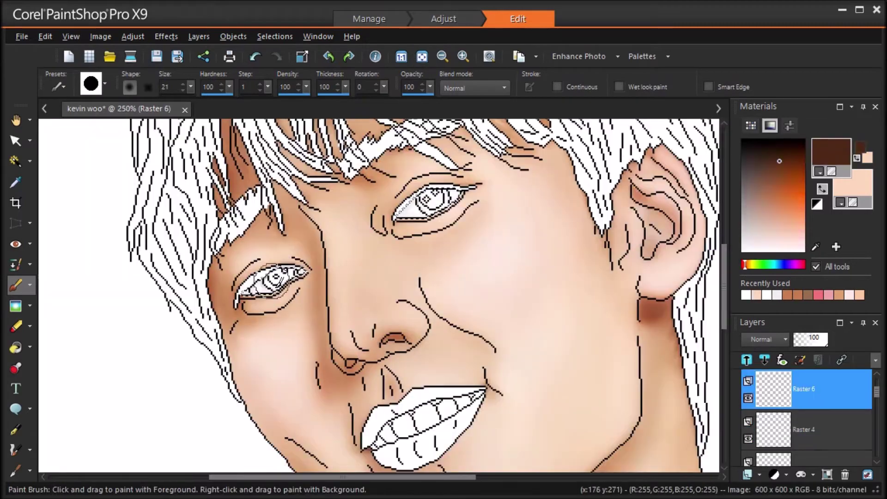
left_click_drag(271, 280, 284, 275)
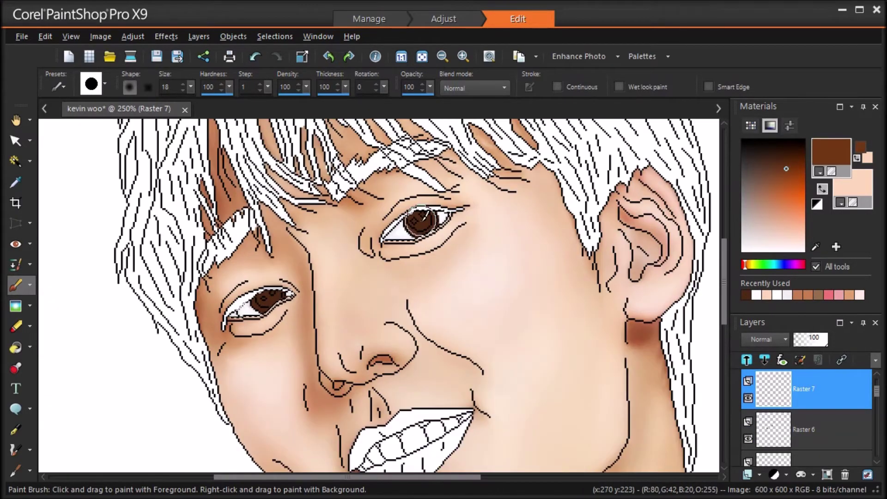
Add another raster layer and dab a lighter reddish brown into both irises with a 16-pixel brush
left_click(759, 475)
left_click(789, 368)
left_click(781, 186)
left_click(419, 219)
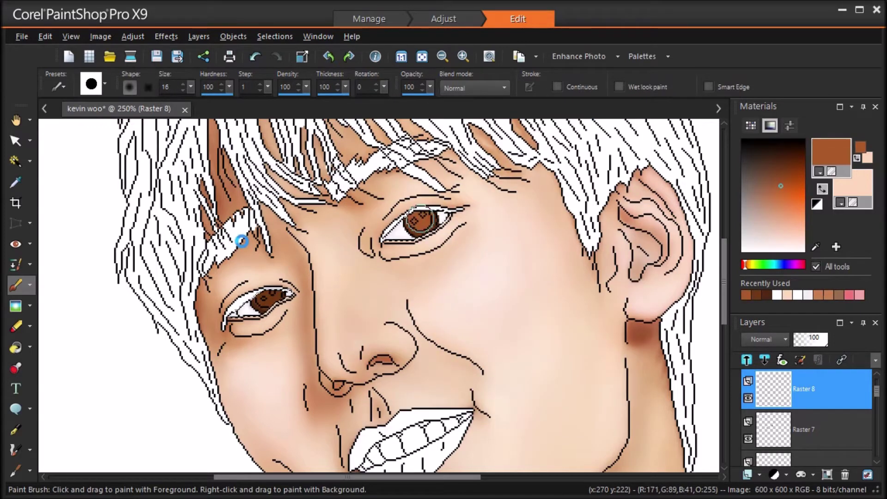
left_click(267, 295)
Add another raster layer and paint a very dark brown centre into the irises with a 13-pixel brush
left_click(759, 474)
left_click(788, 368)
key("Return")
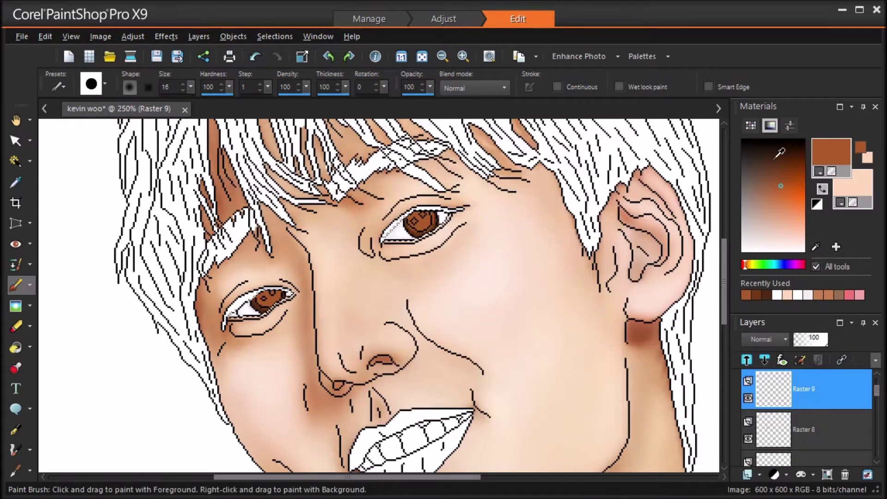
left_click(770, 156)
double_click(183, 91)
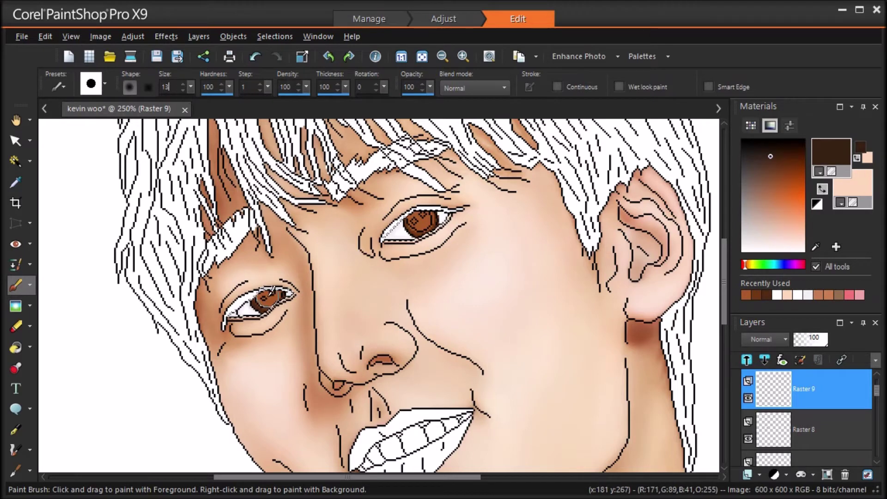
left_click_drag(266, 300, 271, 304)
Pick a dark navy colour, resize the brush and dab a pupil into the iris
left_click(781, 264)
left_click(764, 164)
triple_click(183, 91)
left_click(270, 295)
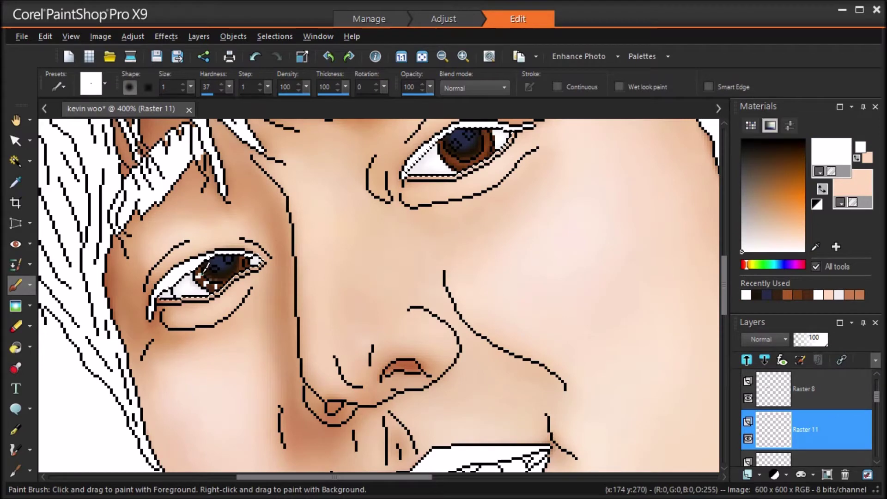
Add softened white 1-pixel glints along the irises on Raster 11 and set the layer's blend mode to Overlay
left_click(246, 263)
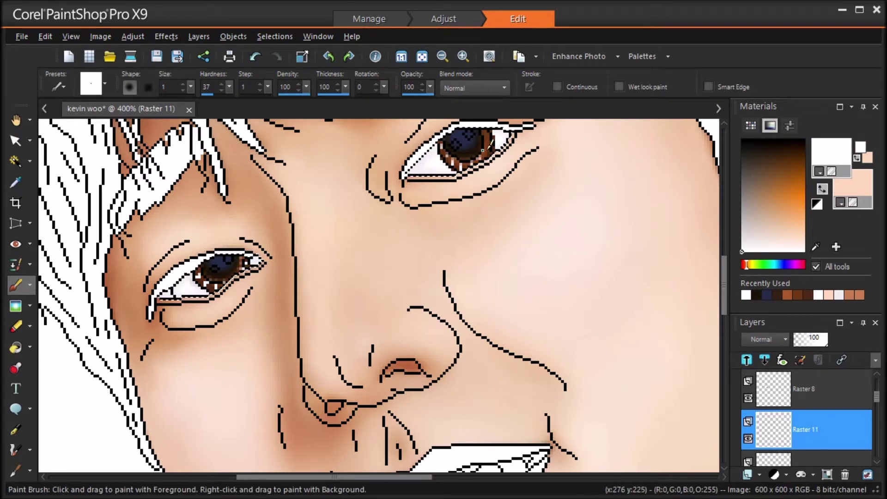
left_click(16, 306)
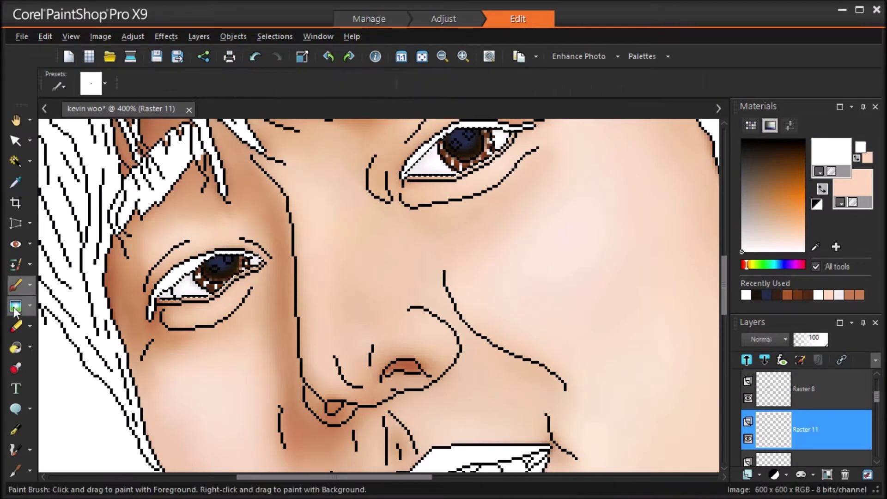
left_click(765, 340)
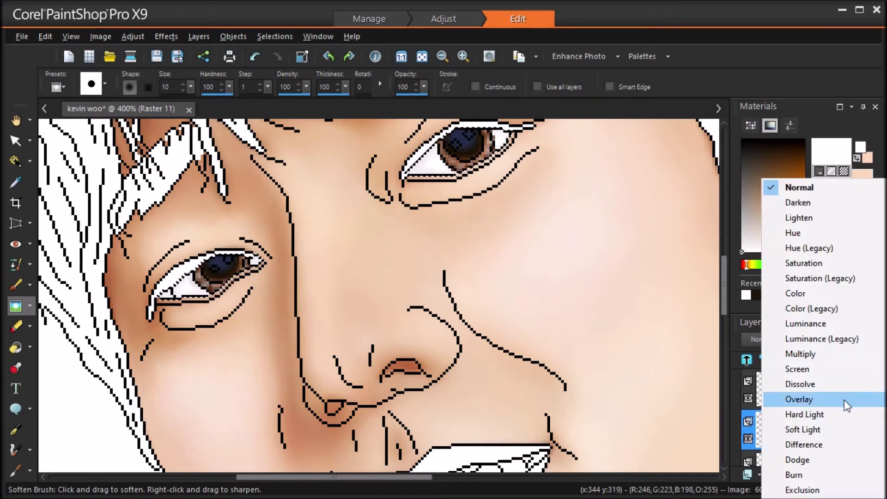
left_click(846, 398)
Create a new raster layer and dab white catchlights onto the pupils with the 1-pixel brush
left_click(16, 285)
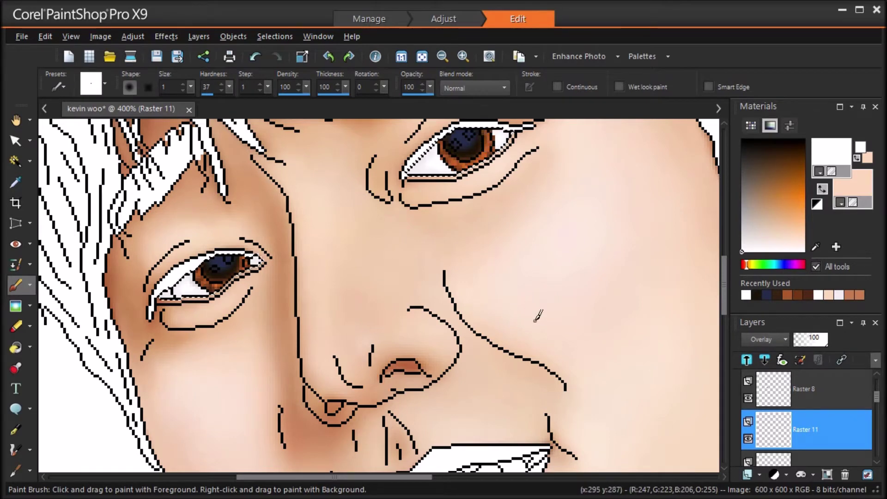
left_click(760, 475)
left_click(784, 368)
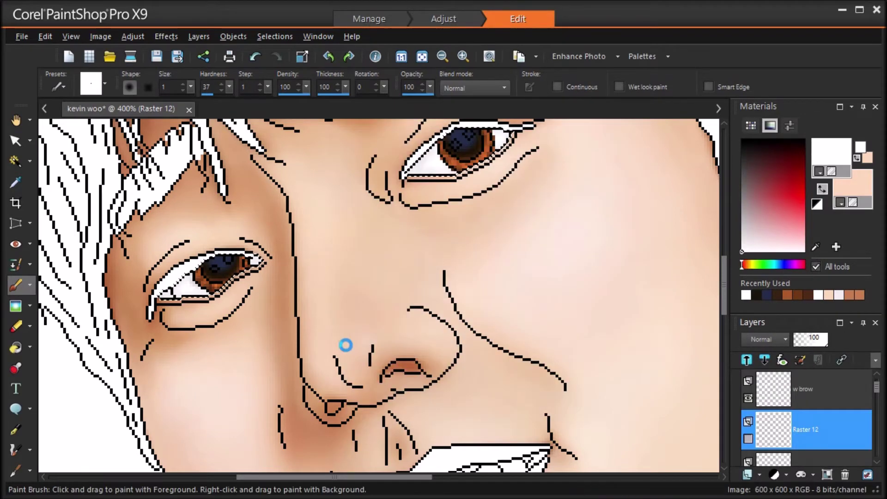
left_click(472, 135)
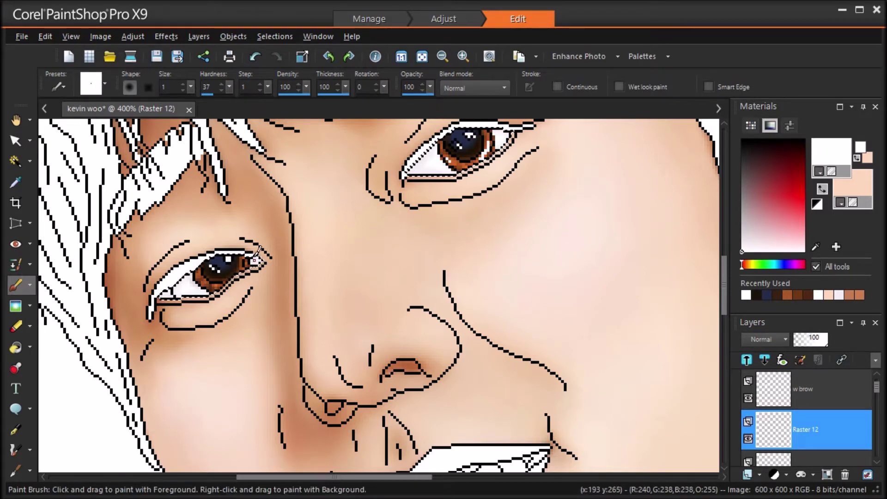
Soften the white catchlights on Raster 12 and dab extra white 1-pixel glints into both irises
left_click(16, 306)
left_click_drag(207, 279, 226, 264)
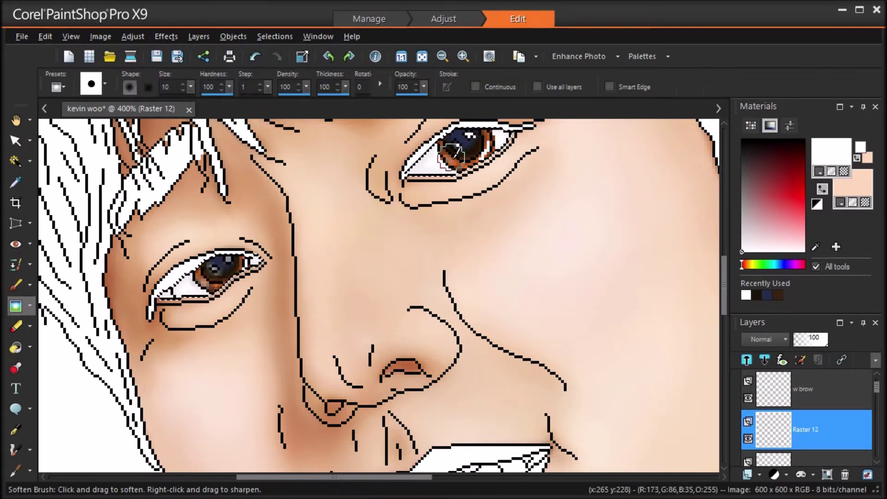
key("b")
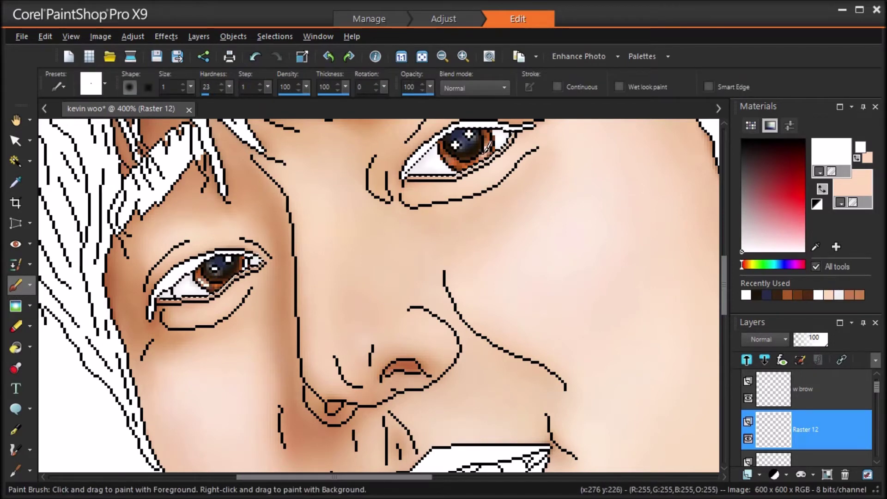
key("k")
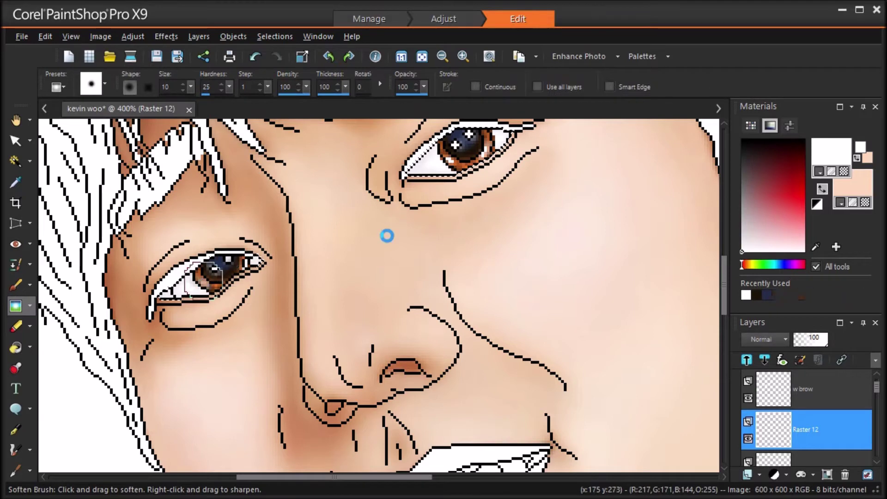
key("b")
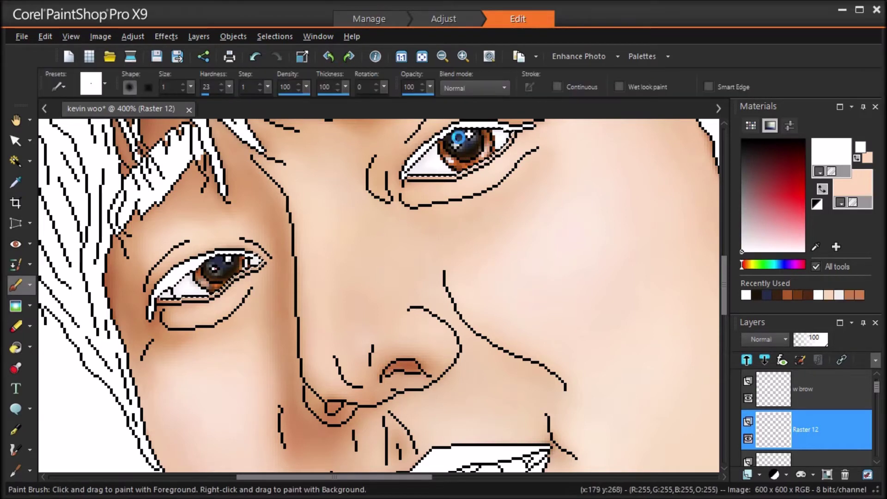
key("k")
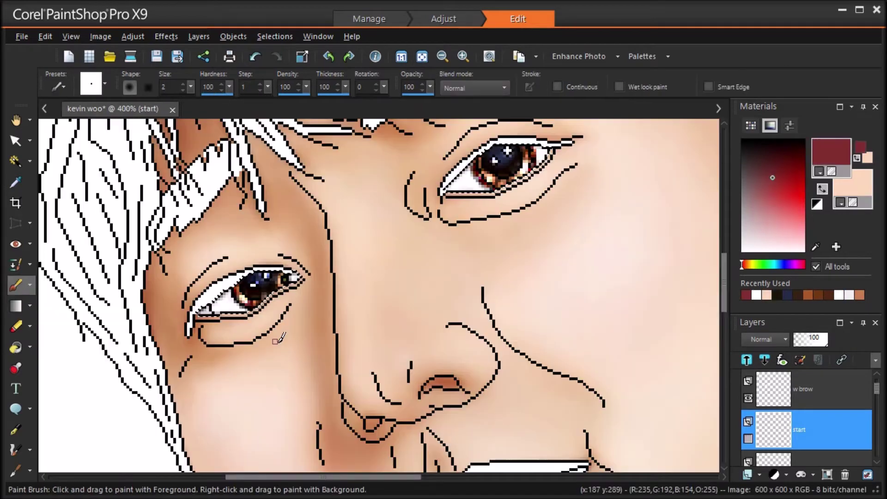
Paint the upper lash line of the image-left eye solid black on Raster 4, varying the brush between 1 and 3 pixels
scroll(280, 339, "down", 5)
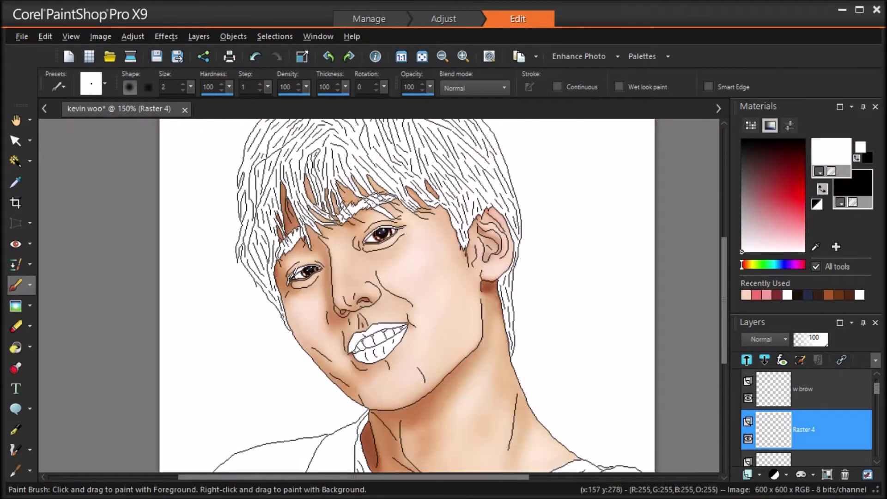
scroll(416, 231, "up", 4)
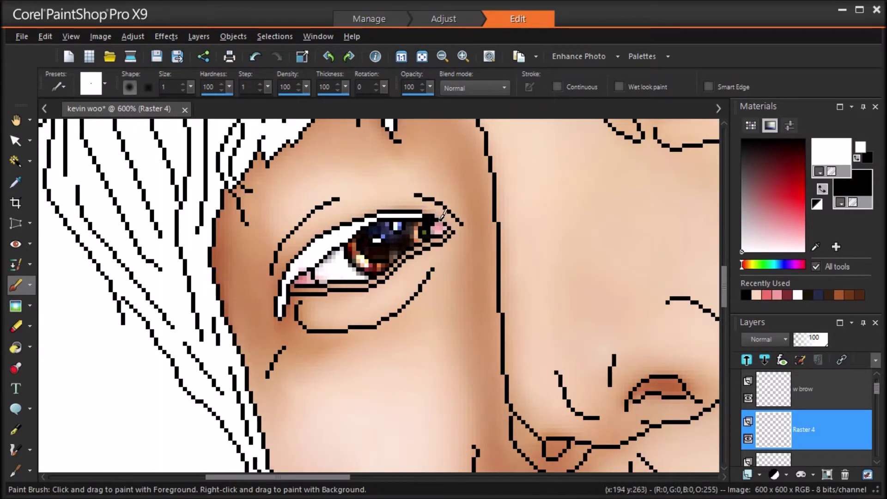
left_click(430, 215)
left_click(183, 85)
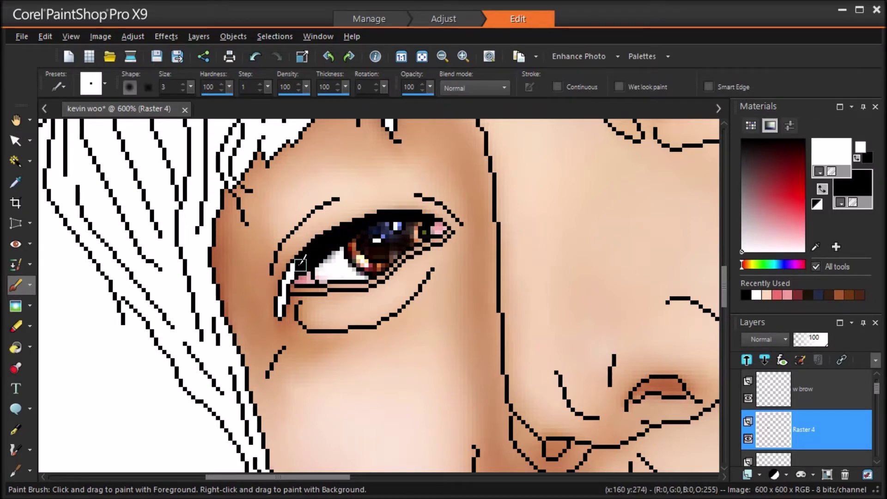
right_click(280, 312)
double_click(183, 90)
right_click(283, 295)
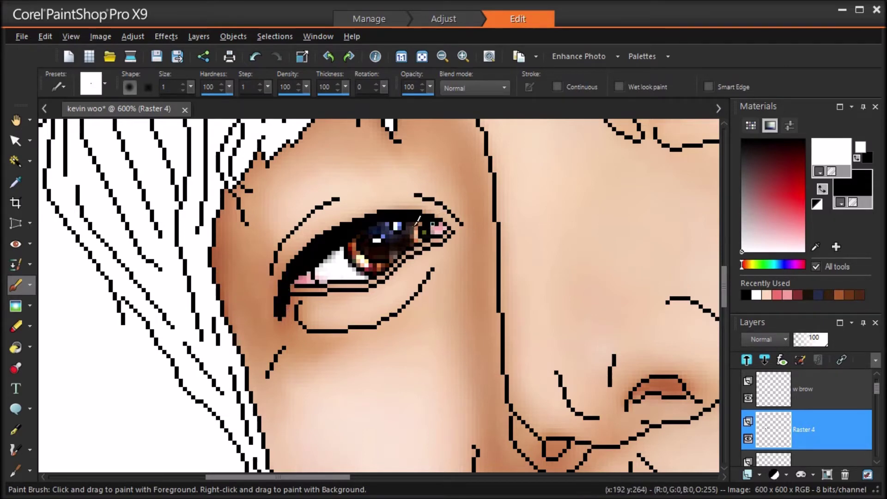
right_click(443, 224)
Paint the upper lash line of the image-right eye solid black with 2- and 3-pixel brushes
left_click_drag(331, 477, 417, 477)
left_click_drag(724, 290, 723, 258)
left_click(440, 295)
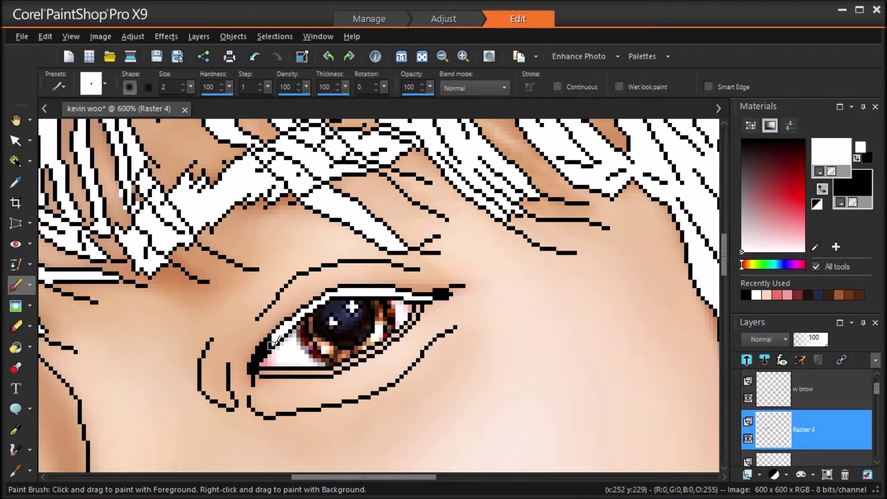
left_click(300, 315)
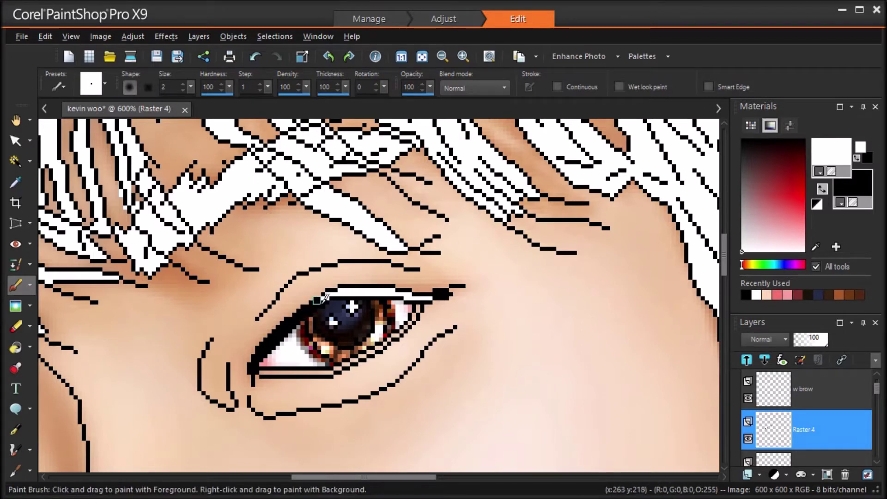
left_click_drag(335, 296, 353, 290)
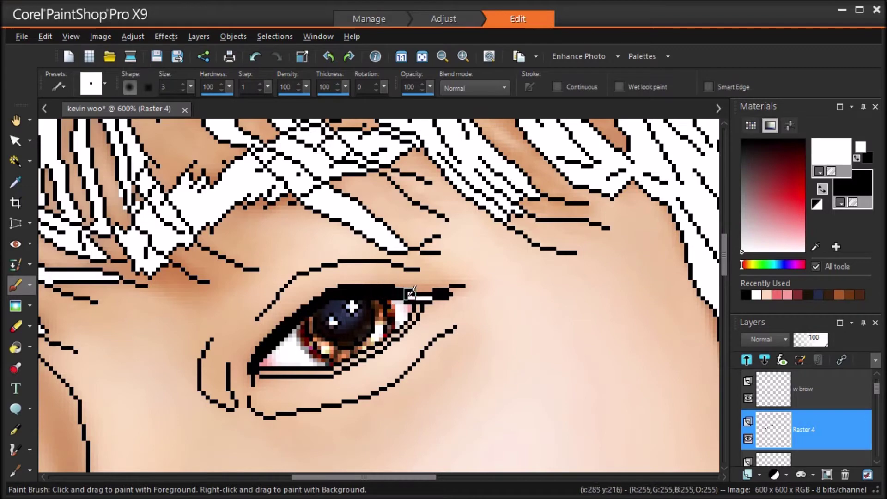
left_click_drag(410, 298, 426, 298)
Make black the foreground colour, set the brush hardness to 22 and opacity to 44, and undo a test dab near the eye
left_click(422, 57)
left_click(823, 189)
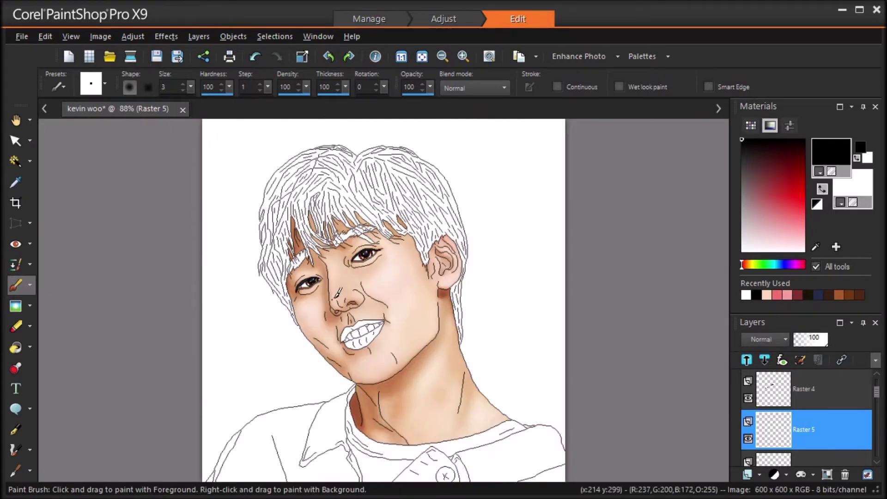
scroll(359, 252, "up", 3)
scroll(360, 250, "up", 2)
left_click_drag(230, 87, 175, 94)
left_click_drag(431, 88, 392, 93)
left_click(249, 341)
key("ctrl+z")
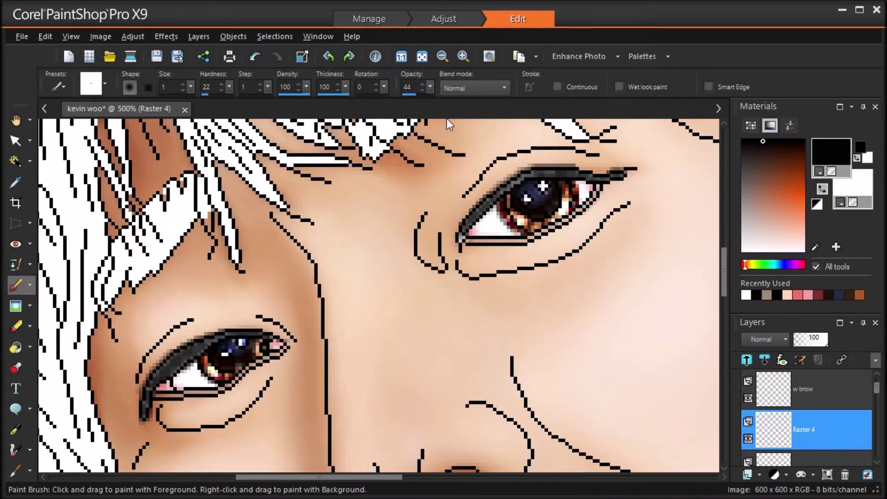
Paint the selected lips on Raster 4 with a 29-pixel brush to cover them with a pink base
left_click(422, 57)
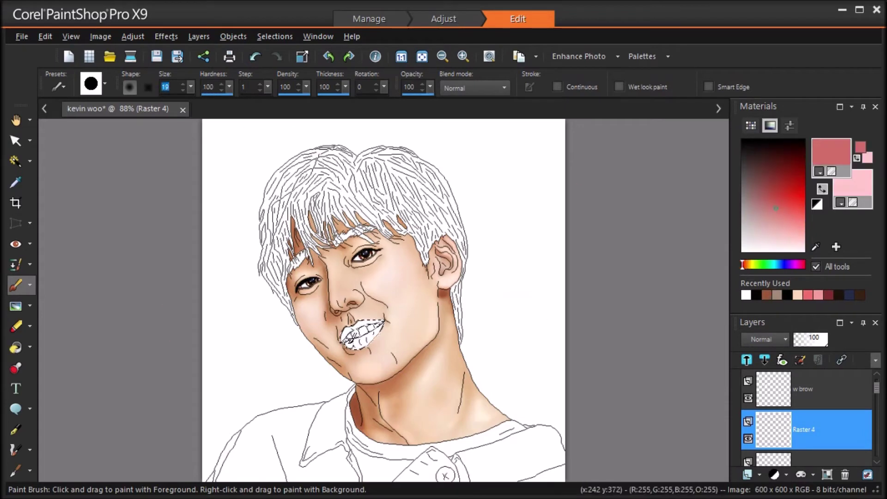
left_click_drag(374, 332, 344, 335)
left_click_drag(190, 87, 195, 88)
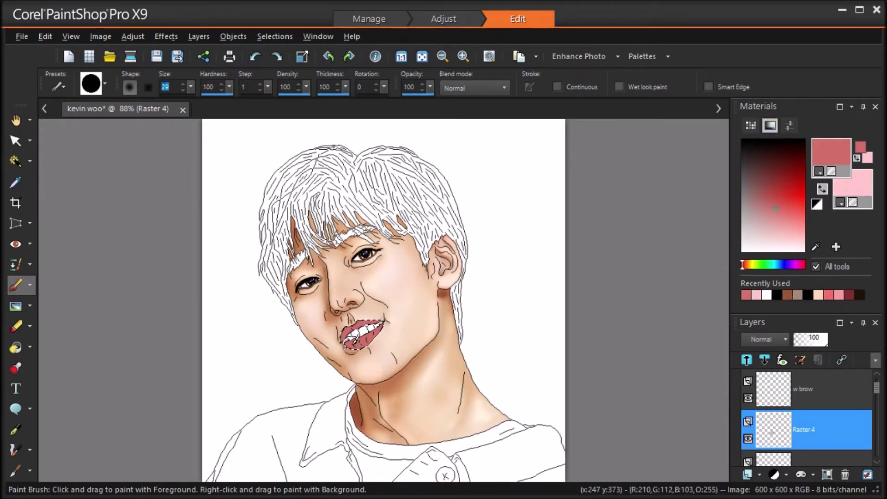
left_click_drag(342, 337, 336, 340)
left_click_drag(190, 87, 185, 87)
Add a new raster layer and airbrush rose shading over the pink lips with a 10-pixel Airbrush
left_click(30, 285)
left_click(60, 300)
left_click(748, 476)
left_click(443, 404)
scroll(399, 360, "up", 3)
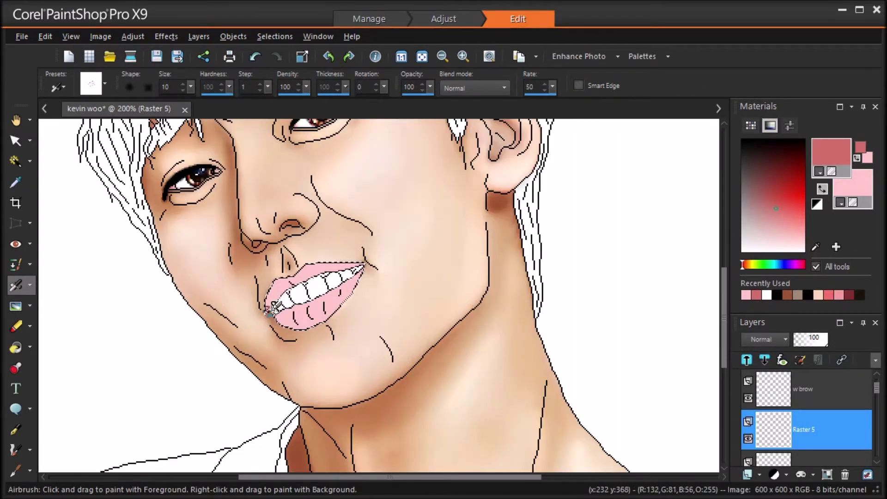
left_click_drag(329, 288, 347, 278)
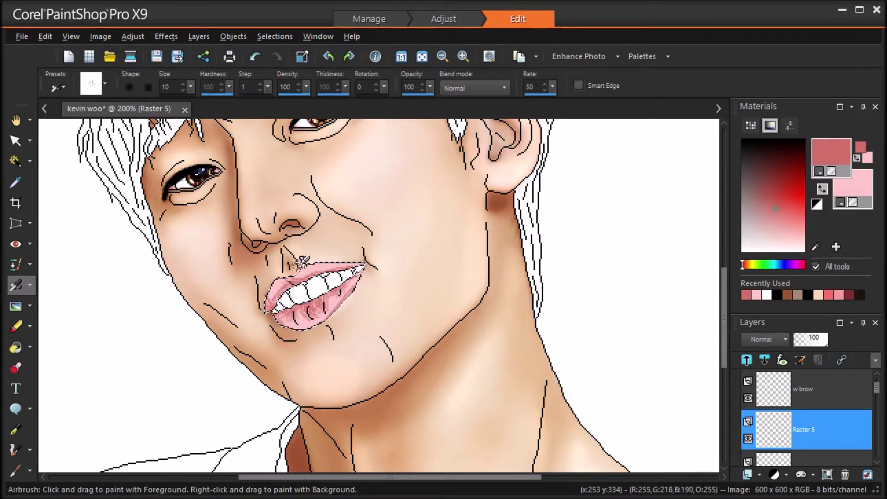
mouse_move(341, 307)
left_mouse_down()
mouse_move(365, 319)
mouse_move(313, 325)
mouse_move(305, 341)
left_mouse_up()
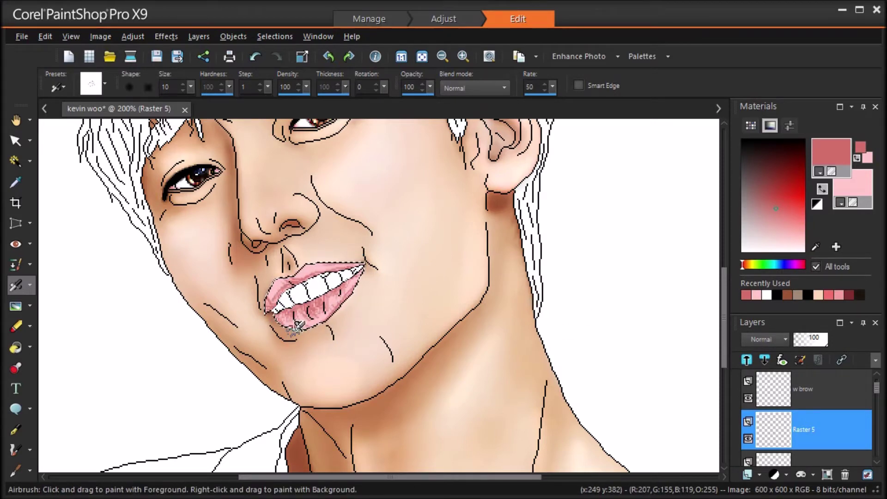
Add another raster layer and pick a darker red to deepen the lip shading with the Airbrush
left_click(747, 475)
key("Return")
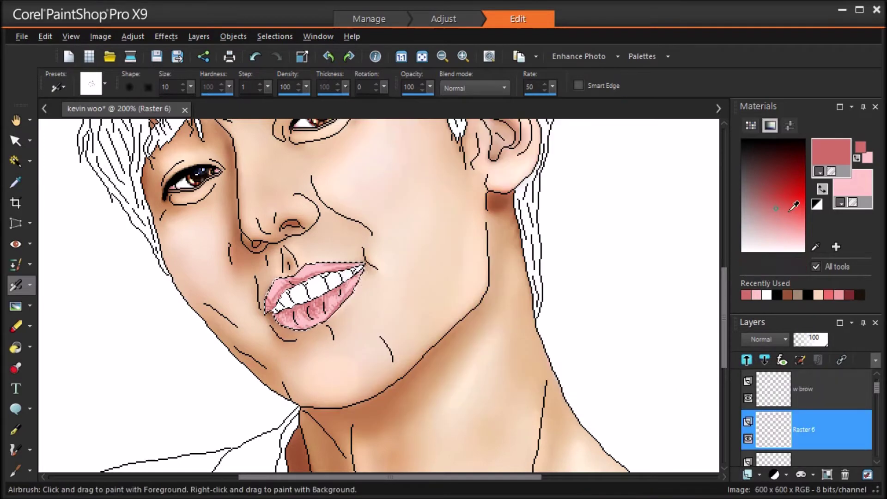
left_click(769, 192)
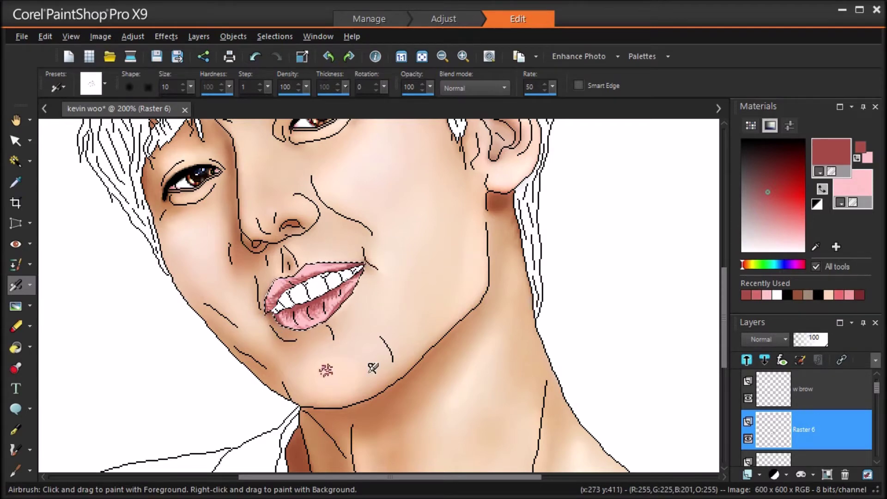
Smooth the airbrushed shading on the lips with the 38-pixel Soften Brush
left_click(30, 306)
left_click(72, 169)
left_click_drag(329, 275, 293, 279)
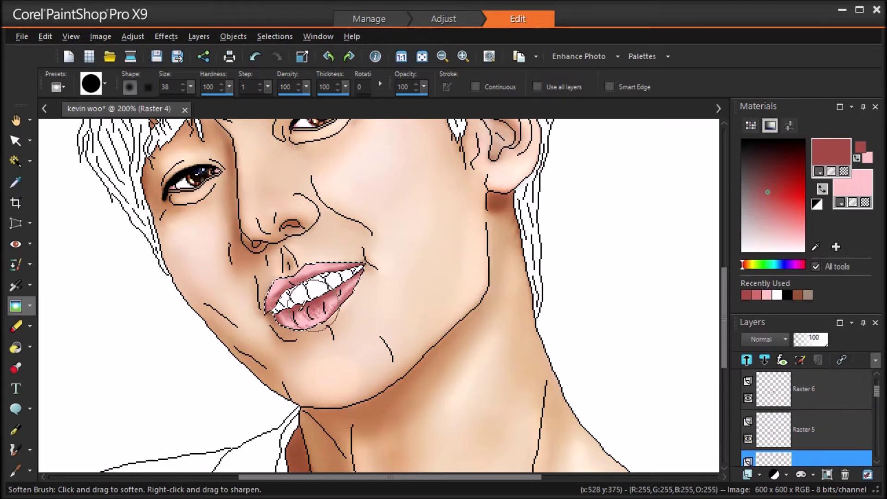
left_click(814, 431)
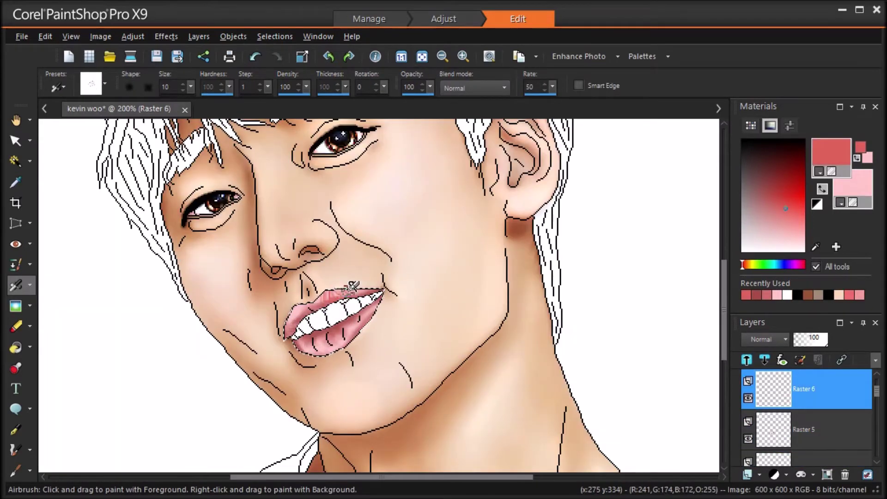
Airbrush coral red over the lips on Raster 6 and smooth it with the Soften Brush
mouse_move(349, 290)
left_mouse_down()
mouse_move(363, 290)
mouse_move(334, 292)
mouse_move(346, 344)
mouse_move(360, 325)
left_mouse_up()
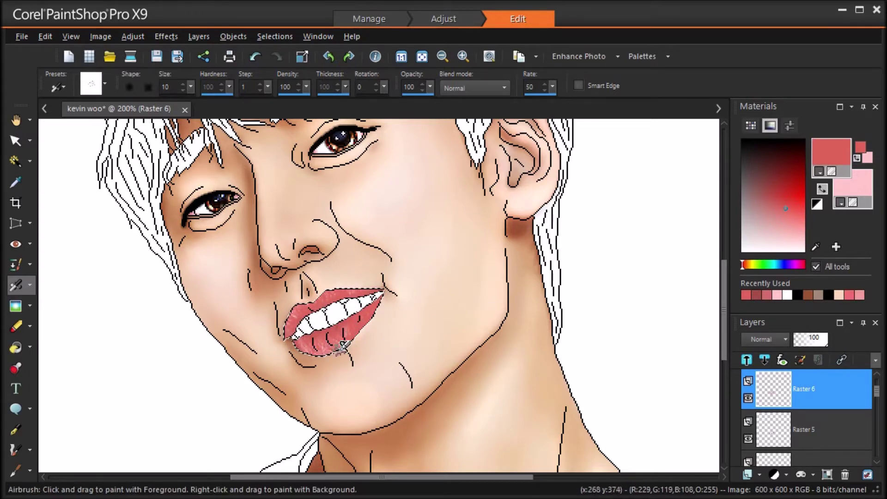
left_click(16, 306)
left_click_drag(365, 296, 294, 329)
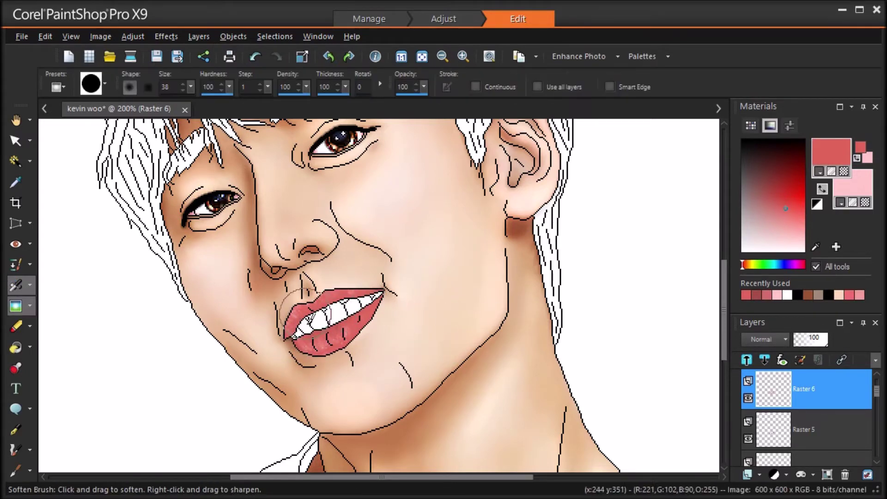
Set Raster 6 to the Multiply blend mode with 40 opacity
left_click(766, 340)
left_click(821, 351)
mouse_move(805, 339)
left_mouse_down()
mouse_move(810, 346)
mouse_move(797, 341)
mouse_move(805, 342)
left_mouse_up()
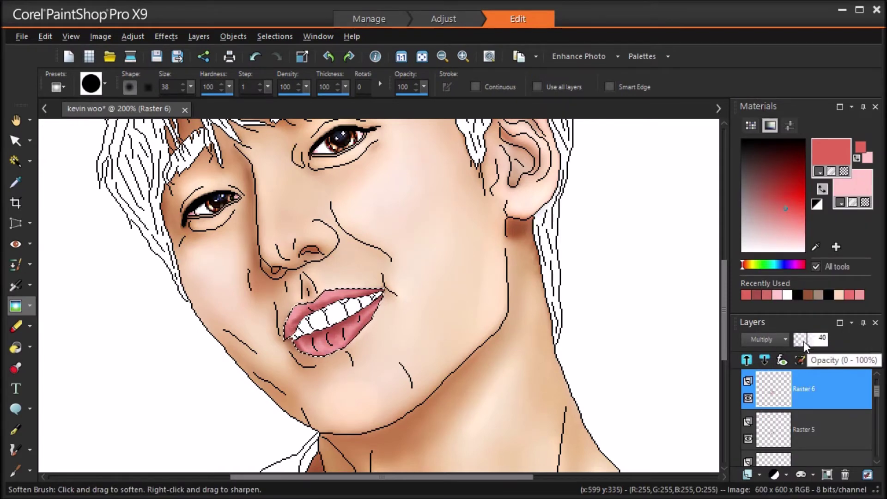
Add a new raster layer, airbrush near-white highlights onto the lips and smooth them with the Soften Brush
left_click(751, 249)
left_click(748, 475)
left_click(444, 404)
left_click(15, 288)
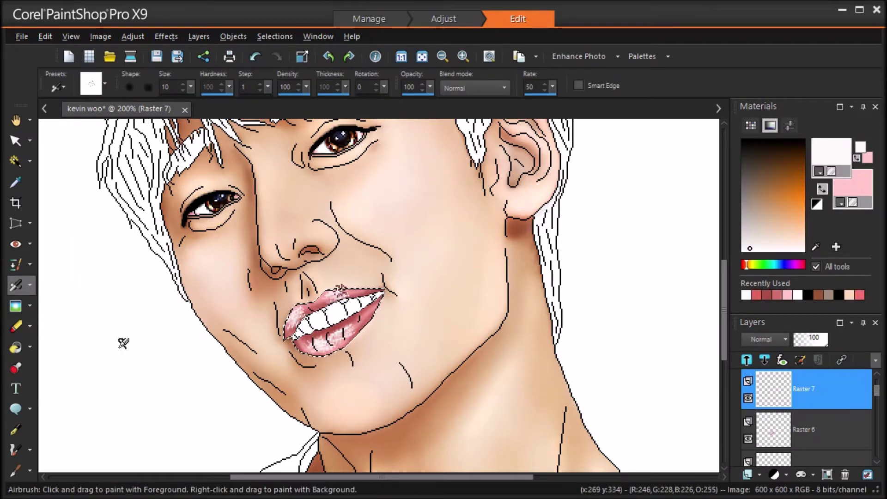
left_click(15, 306)
Set Raster 7 to the Luminance (L) blend mode with 89 opacity and clear the lip selection
left_click(765, 339)
left_click(805, 323)
left_click(766, 339)
left_click(820, 339)
left_click(824, 340)
key("ctrl+d")
Erase along the upper lip edge at hardness 100, restore the lip selection and set the eraser size to 10
left_click(16, 326)
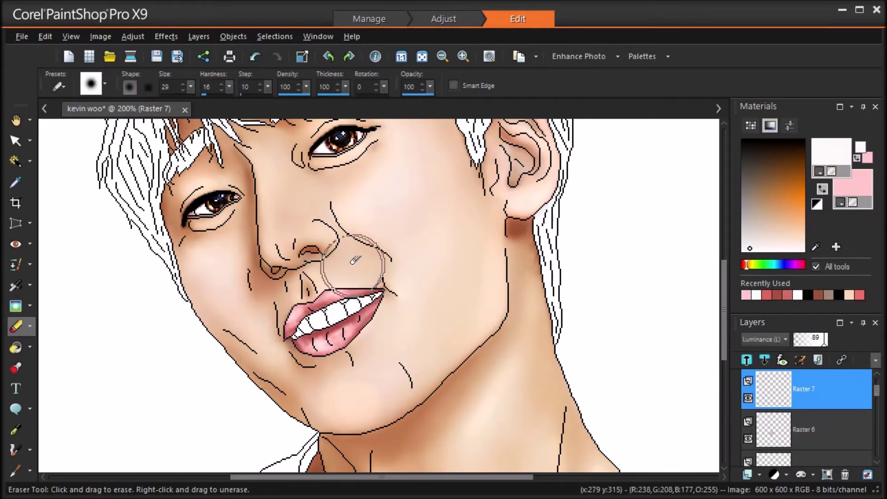
left_click(252, 57)
left_click_drag(229, 87, 316, 127)
left_click_drag(348, 268, 266, 319)
key("ctrl+d")
left_click(255, 57)
left_click_drag(190, 86, 200, 108)
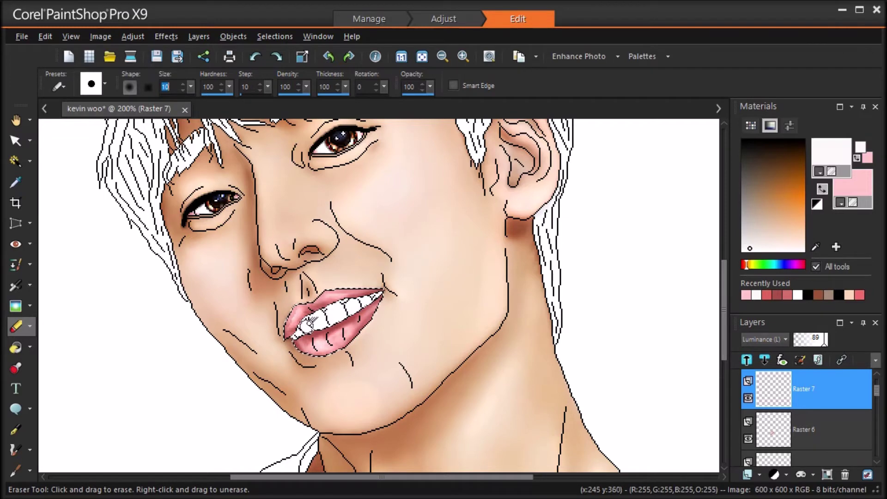
Apply an image adjustment to the selected lip highlights on Raster 7
left_click(132, 36)
mouse_move(152, 255)
left_click(342, 255)
left_click(768, 281)
left_click(665, 314)
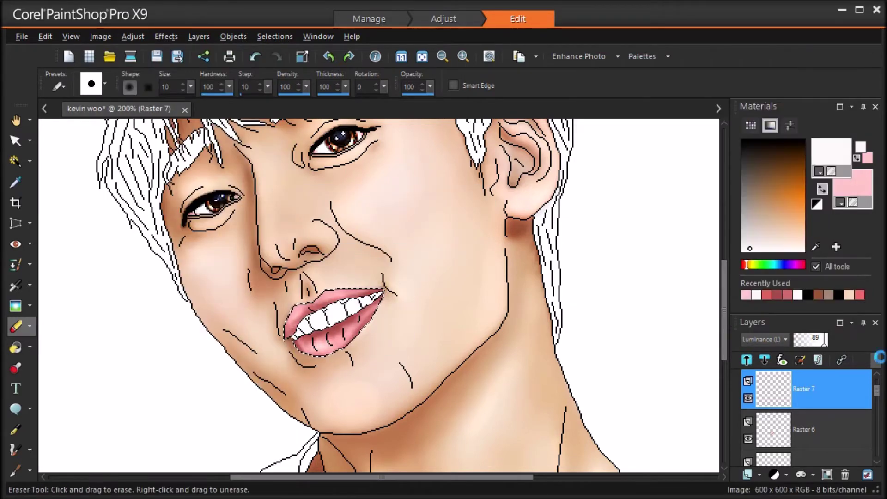
Duplicate Raster 7 and duplicate its copy again to strengthen the lip highlights
key("ctrl+d")
right_click(817, 384)
left_click(802, 240)
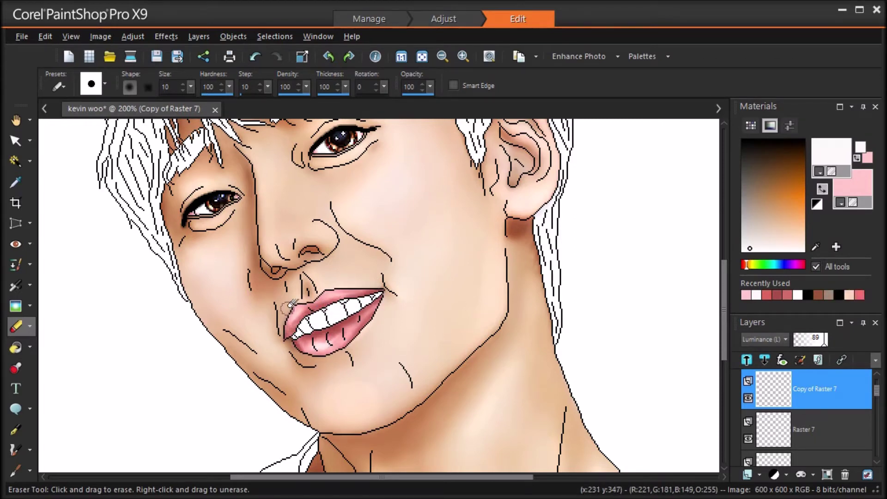
left_click(15, 305)
right_click(814, 383)
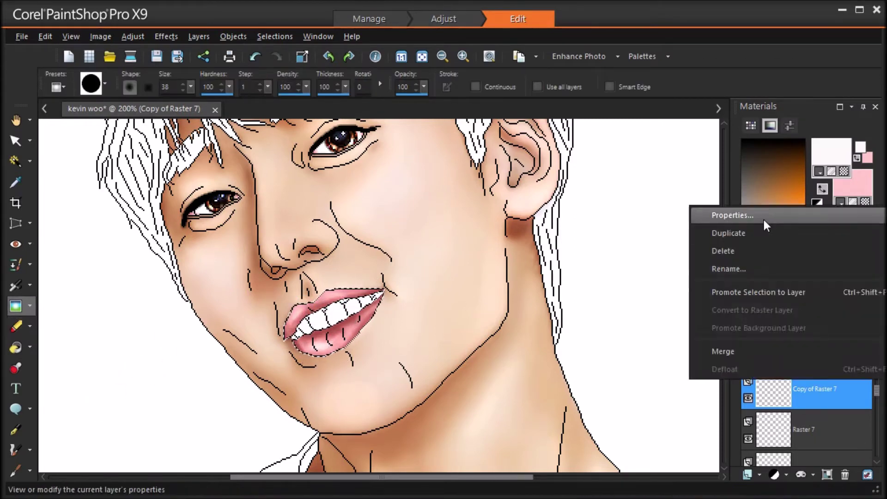
left_click(758, 233)
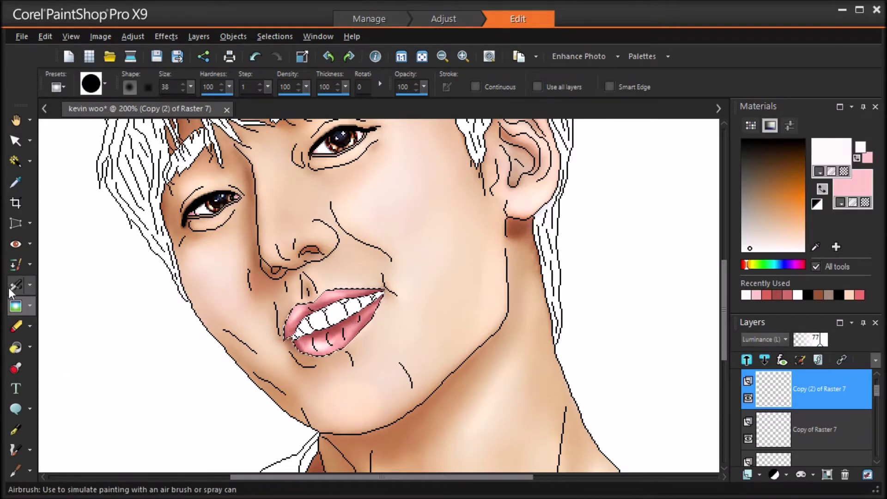
Paint near-white highlight spots on the upper and lower lips with the size 2 Paint Brush on a new raster layer
scroll(809, 416, "up", 2)
left_click(745, 398)
left_click(745, 399)
left_click(747, 475)
left_click(30, 285)
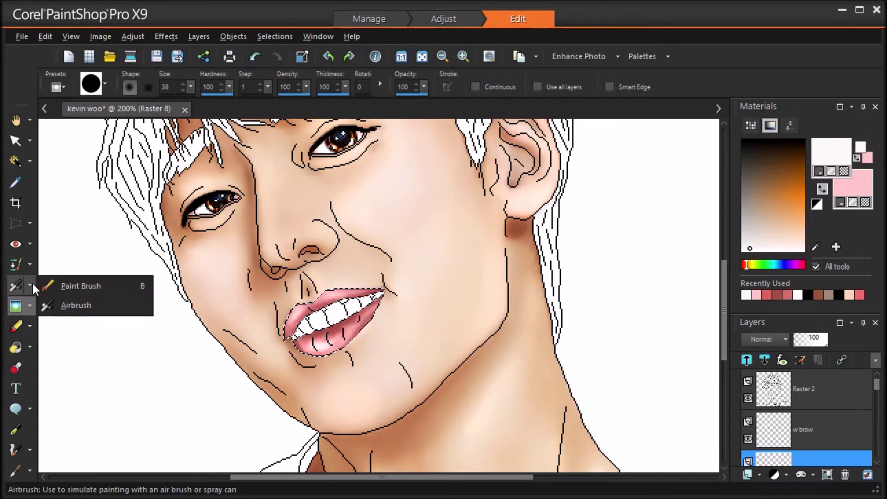
left_click(81, 286)
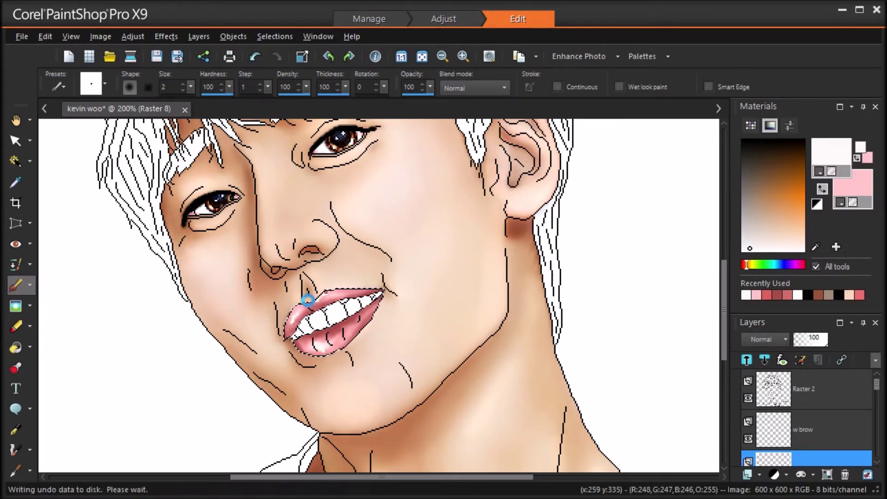
left_click(15, 306)
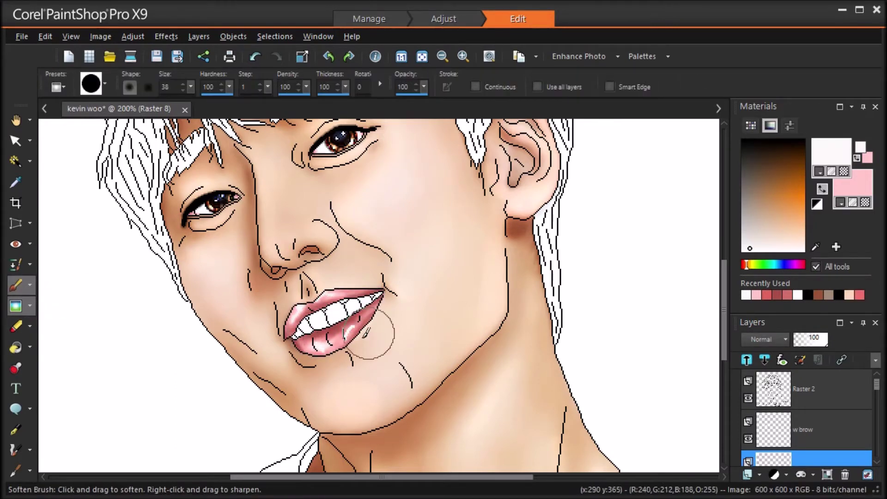
Try the Overlay, Dodge, Luminance (Legacy) and Color blend modes on the Raster 8 lip highlights
left_click(765, 340)
left_click(804, 400)
left_click(765, 339)
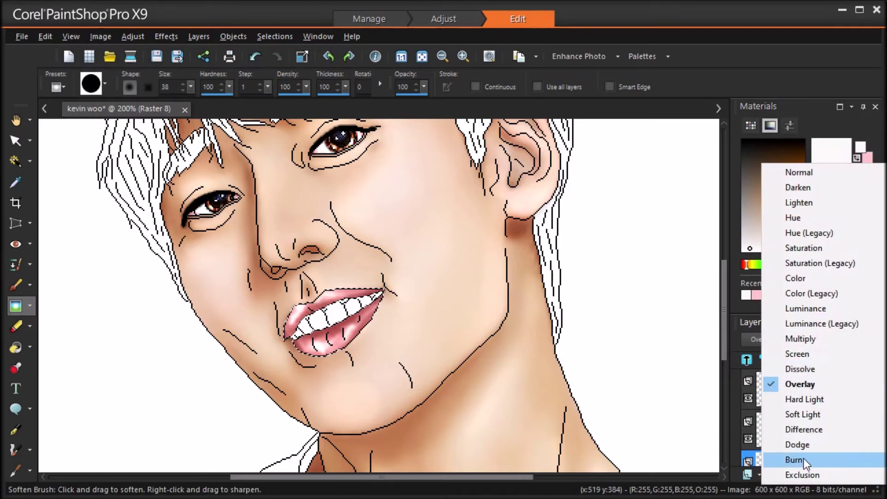
left_click(795, 444)
left_click(801, 342)
left_click_drag(800, 337, 795, 336)
left_click(759, 340)
left_click(813, 337)
left_click(763, 340)
left_click(795, 219)
left_click(759, 341)
left_click(828, 341)
left_click(763, 340)
left_click(836, 325)
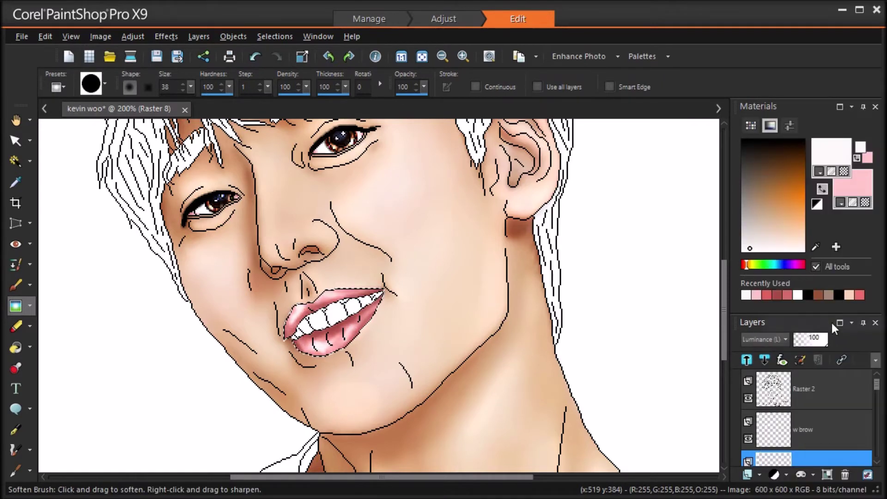
left_click(768, 340)
left_click(785, 293)
Set Raster 8 to the Burn blend mode and clear the lip selection
left_click(768, 339)
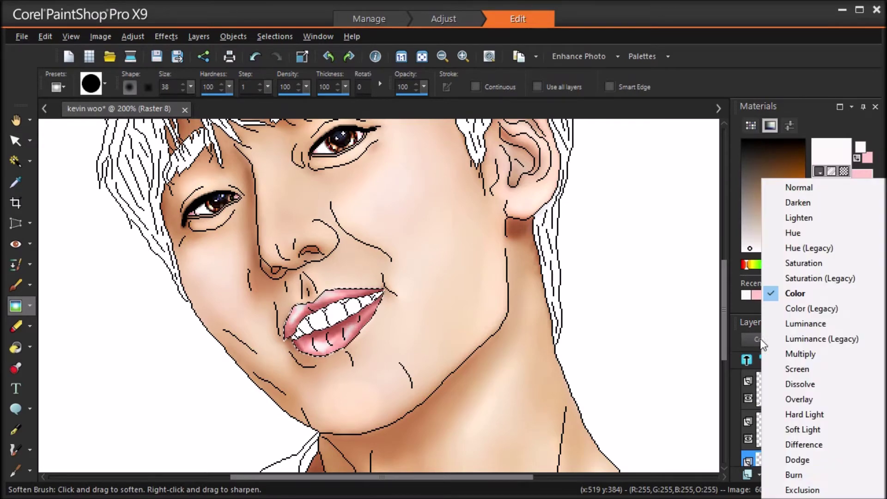
left_click(785, 468)
left_click(16, 327)
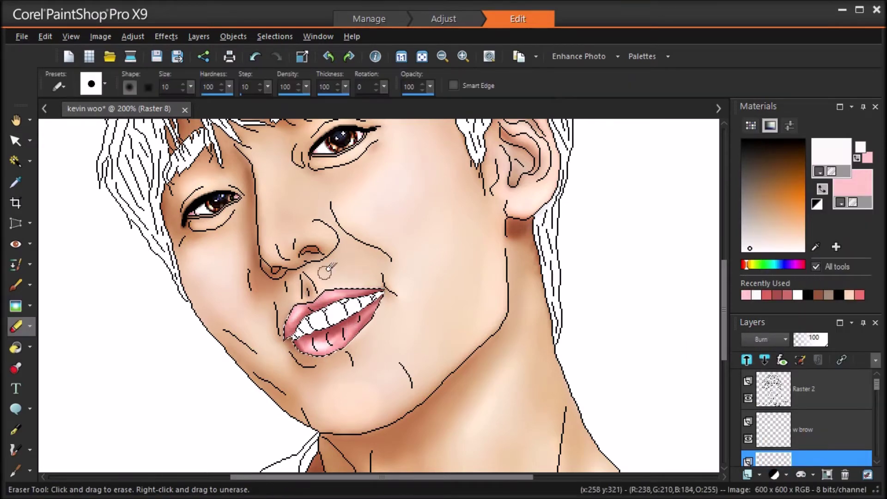
key("b")
key("ctrl+w")
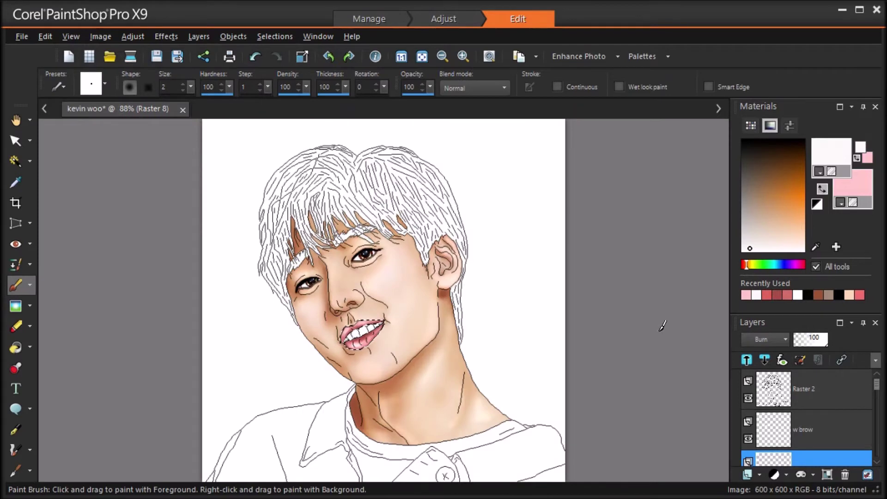
key("ctrl+d")
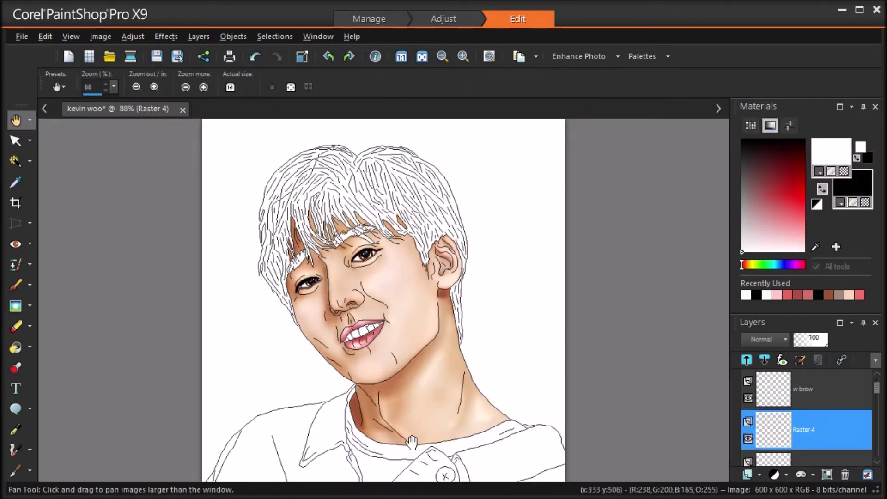
Paint the small gum gaps between the teeth and upper lip rose red on Raster 4 with a size 1 brush
scroll(370, 365, "up", 3)
left_click(804, 182)
key("b")
scroll(310, 268, "up", 2)
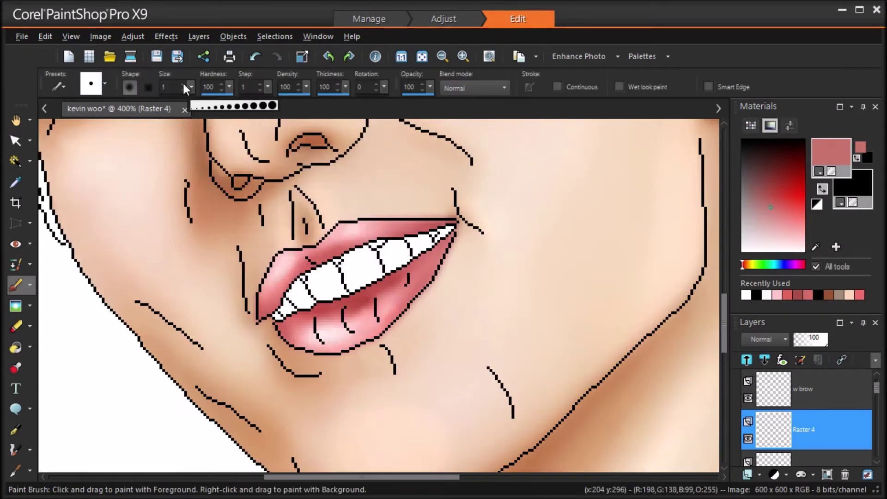
left_click(346, 253)
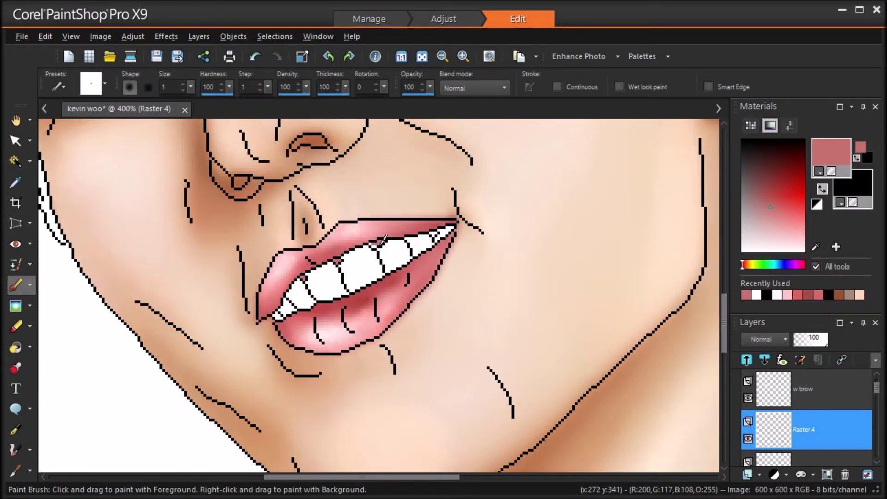
left_click(441, 227)
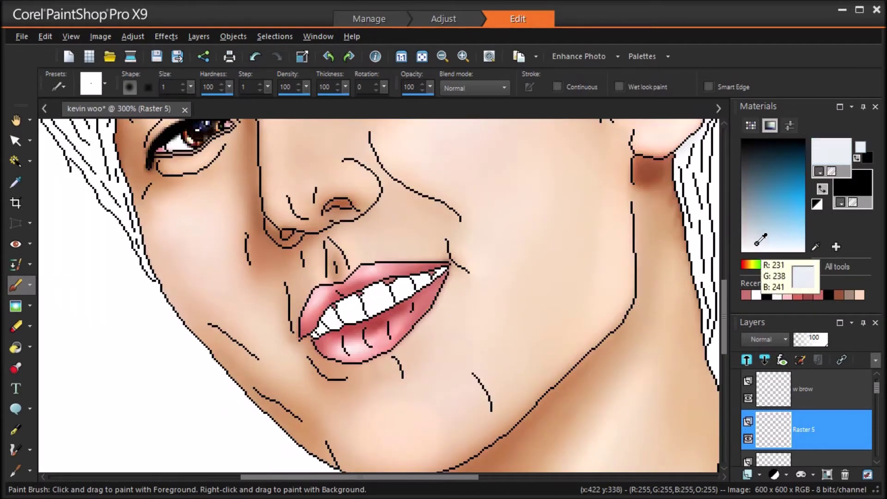
Fill the teeth with a cool off-white on Raster 5 at brush size 2 and clean the edges with a size 1 eraser
left_click(184, 85)
left_click(456, 252)
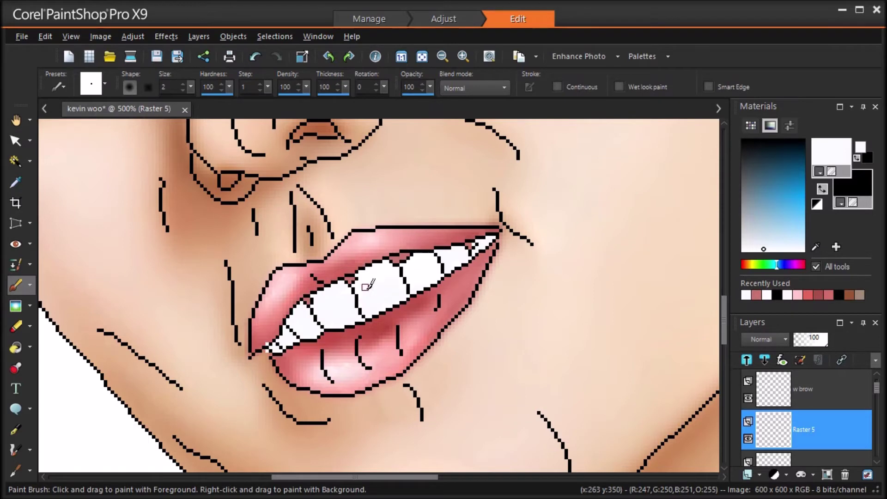
key("x")
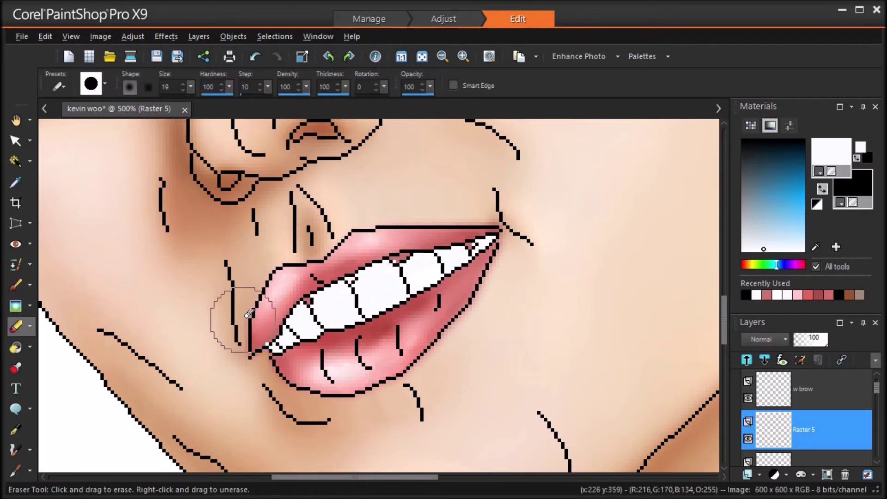
left_click_drag(191, 87, 160, 93)
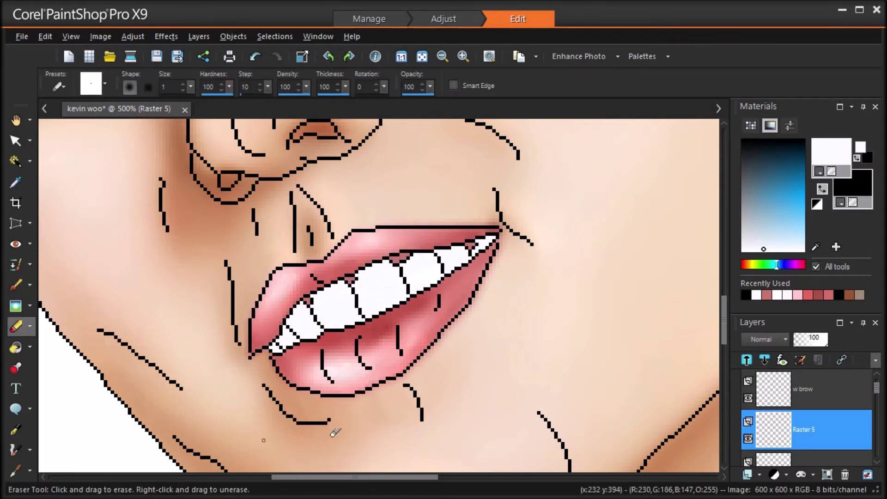
left_click(15, 305)
key("ctrl+z")
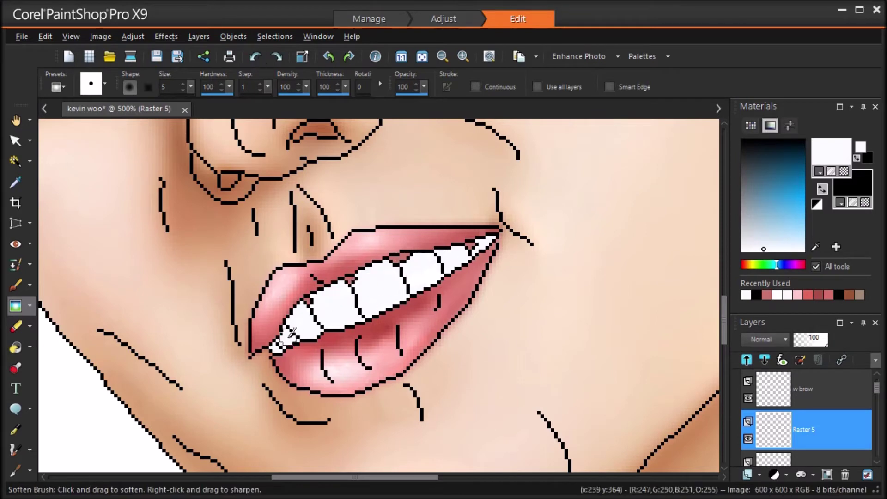
Paint pure white highlights on the teeth on Raster 5 at brush size 2 and soften them
left_click(778, 295)
left_click(17, 286)
left_click_drag(330, 292, 346, 317)
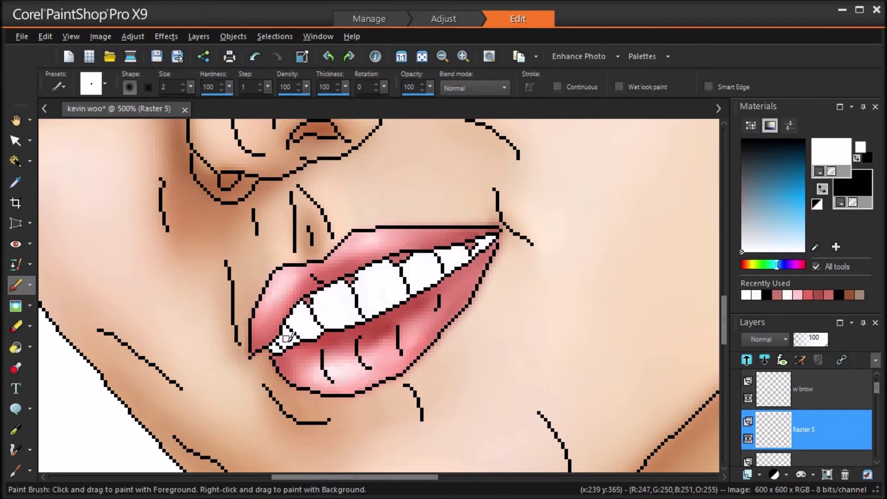
scroll(426, 344, "up", 1)
left_click(17, 306)
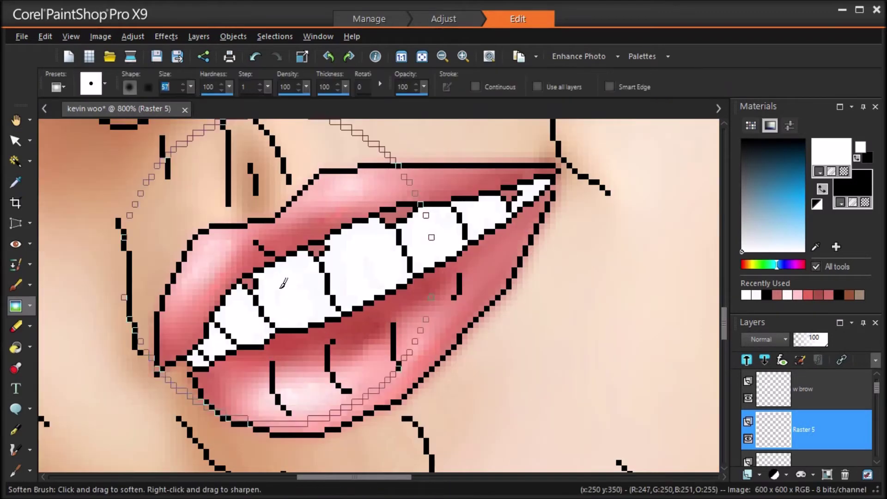
left_click(16, 326)
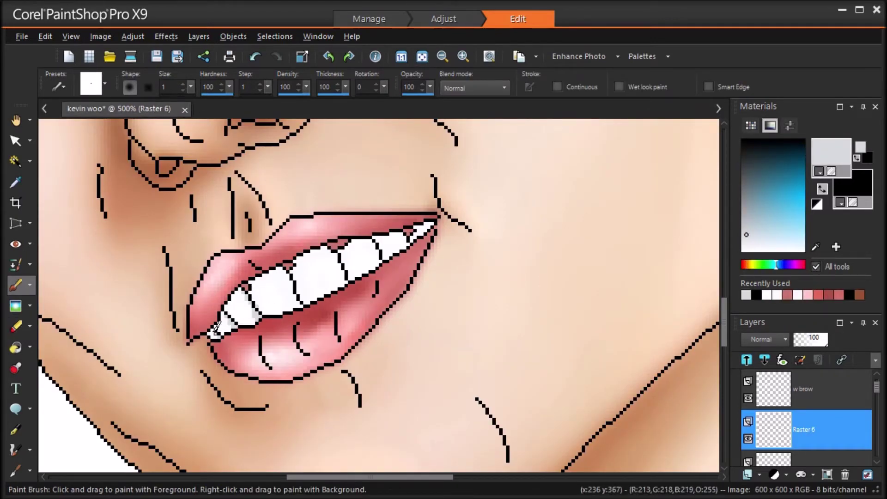
Shade the tooth edges and the corner tooth light gray on Raster 6 at brush size 1, softening them at size 5
key("ctrl+z")
left_click_drag(308, 304, 304, 301)
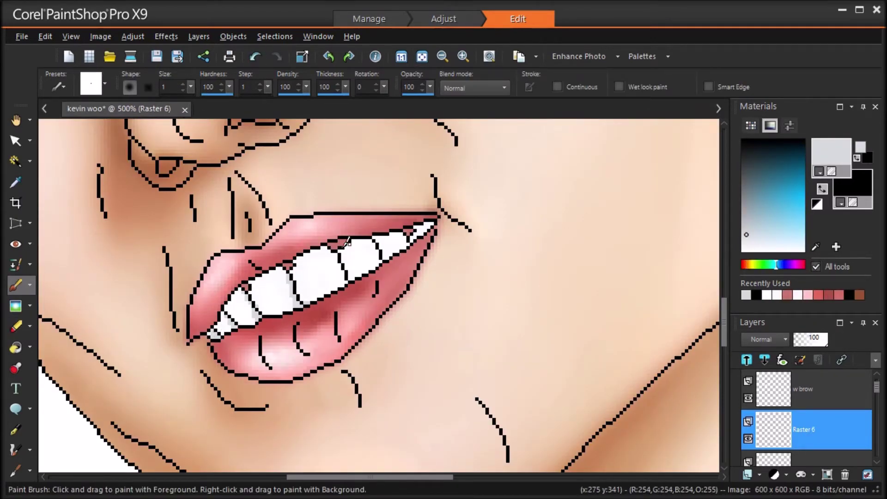
left_click(256, 57)
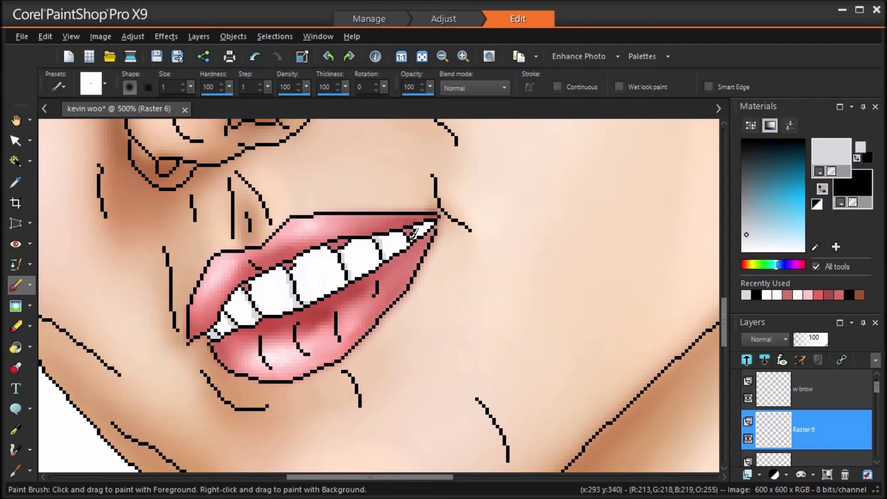
left_click(16, 327)
left_click_drag(453, 232, 446, 208)
left_click(16, 306)
left_click(184, 89)
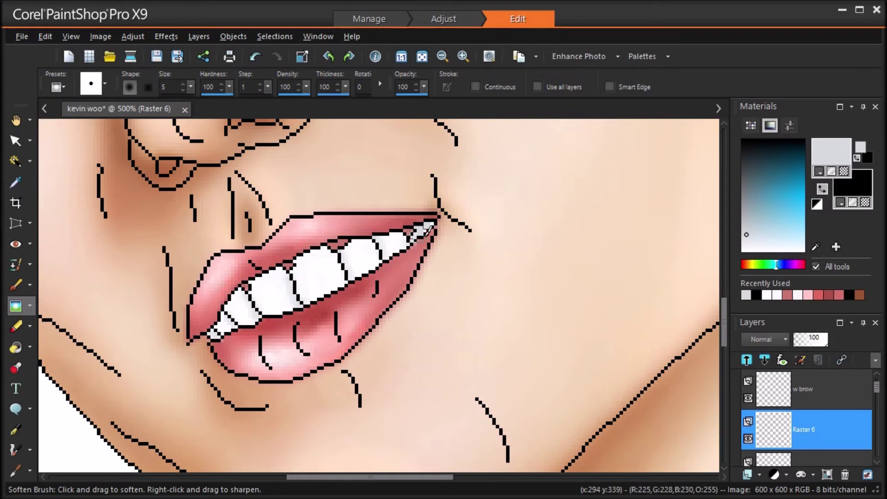
Erase stray gray shading around the teeth and lips on Raster 6 with a size 7 eraser
key("x")
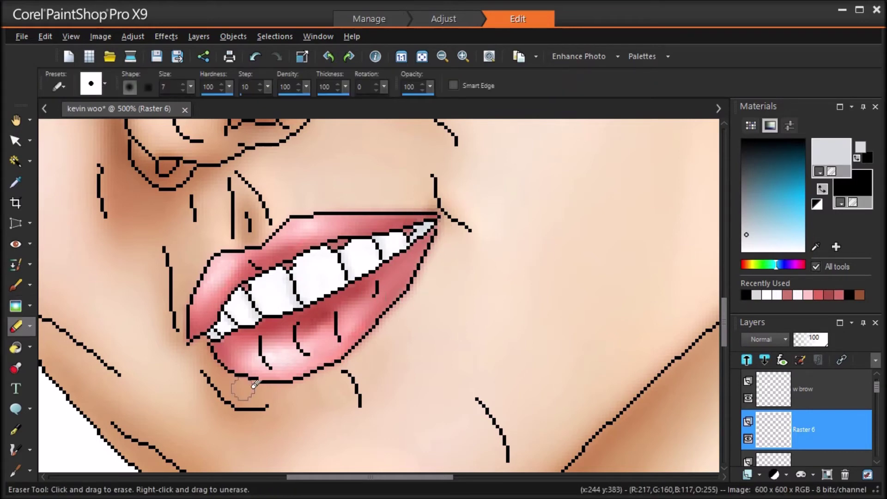
left_click_drag(298, 323, 315, 316)
left_click_drag(277, 252, 288, 245)
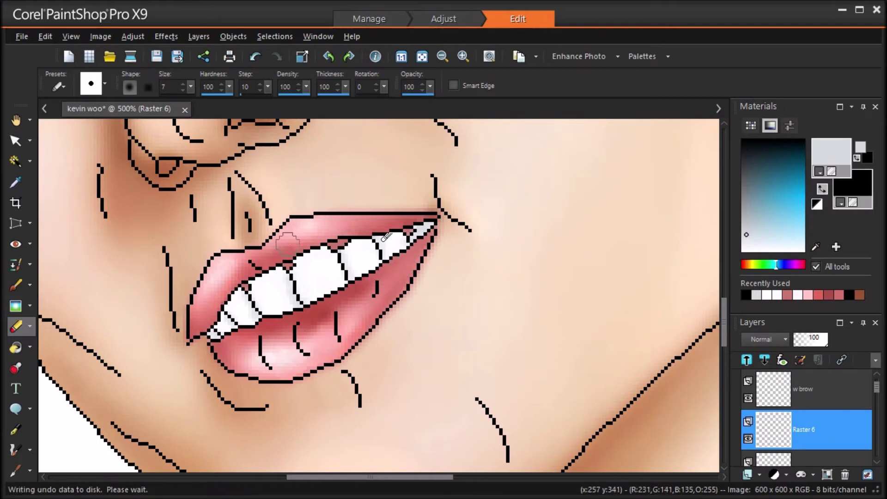
Darken both inner mouth corners with dark gray at brush size 1 on Raster 6 and soften the strokes
left_click(16, 286)
left_click(742, 163)
left_click_drag(432, 221, 418, 223)
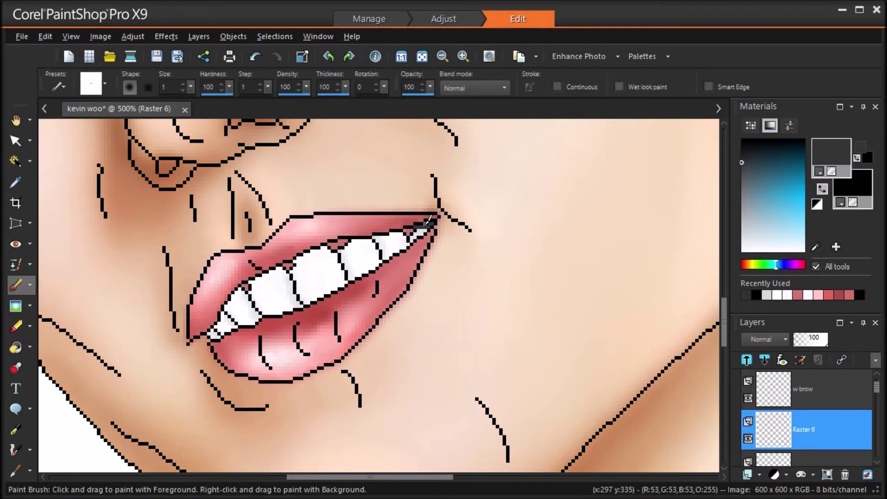
left_click(255, 56)
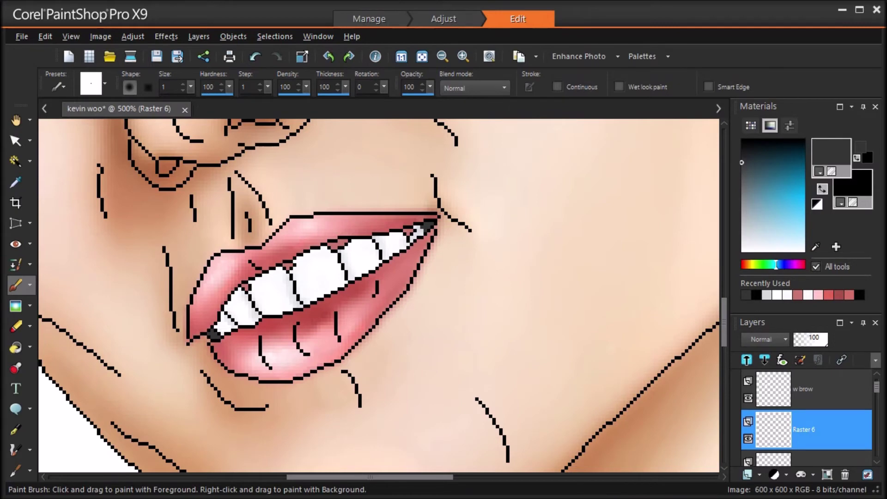
left_click(15, 306)
key("b")
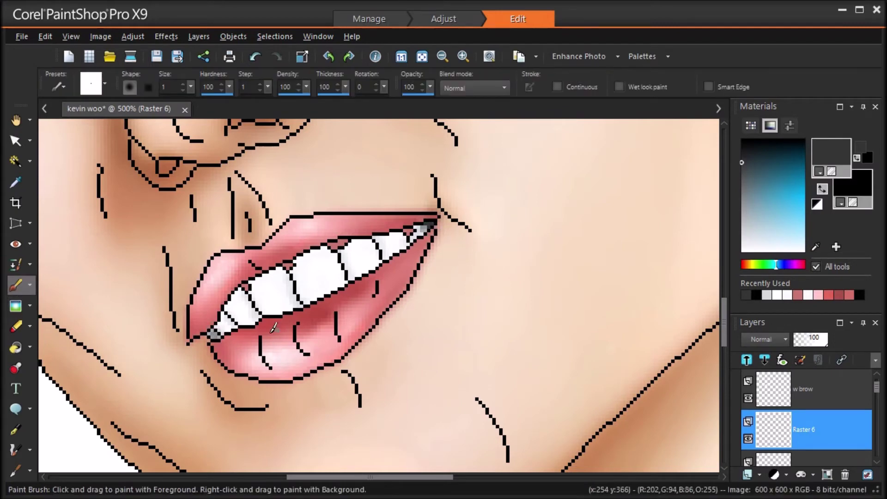
left_click(15, 305)
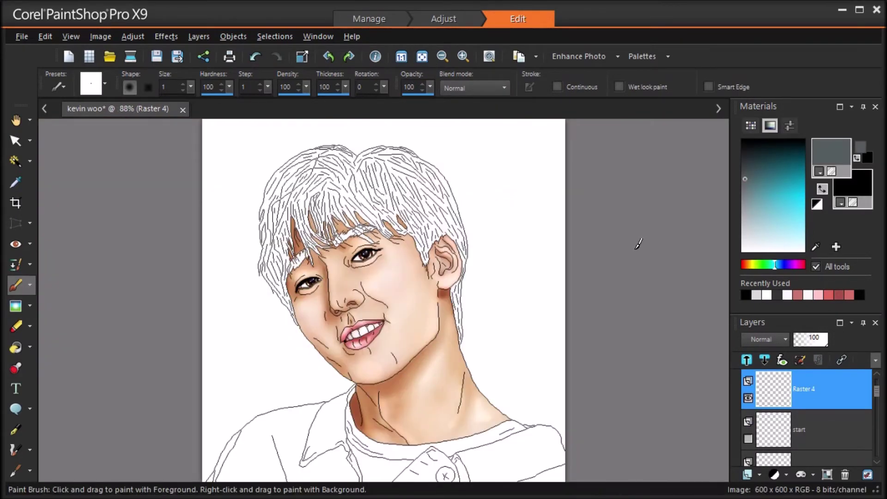
Airbrush a muted red-brown base over both eyebrows on Raster 4 at size 5
left_click(30, 285)
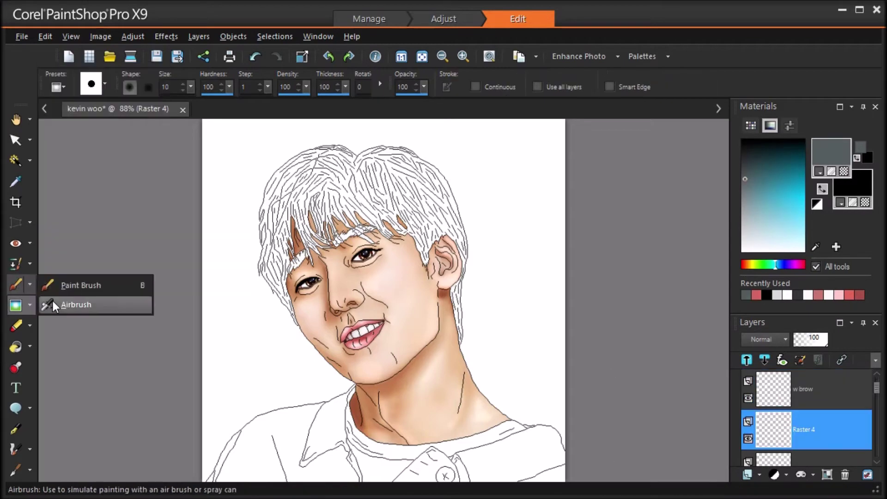
left_click(52, 303)
left_click(758, 191)
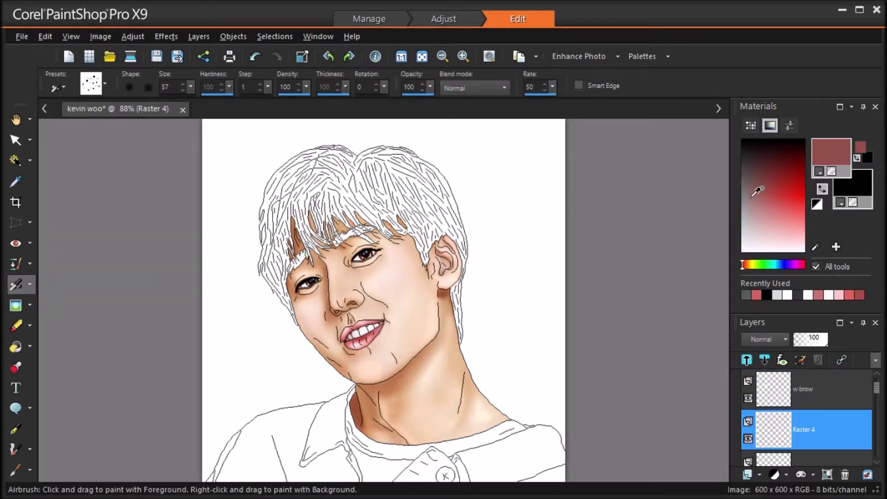
type("5")
scroll(328, 238, "up", 5)
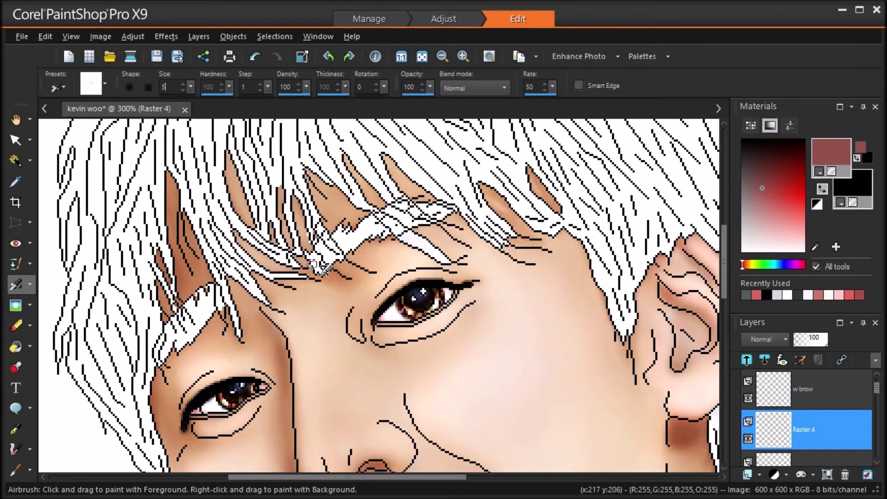
mouse_move(329, 238)
left_mouse_down()
mouse_move(311, 255)
mouse_move(339, 252)
mouse_move(354, 232)
mouse_move(372, 241)
mouse_move(424, 209)
mouse_move(451, 211)
mouse_move(437, 206)
mouse_move(332, 264)
left_mouse_up()
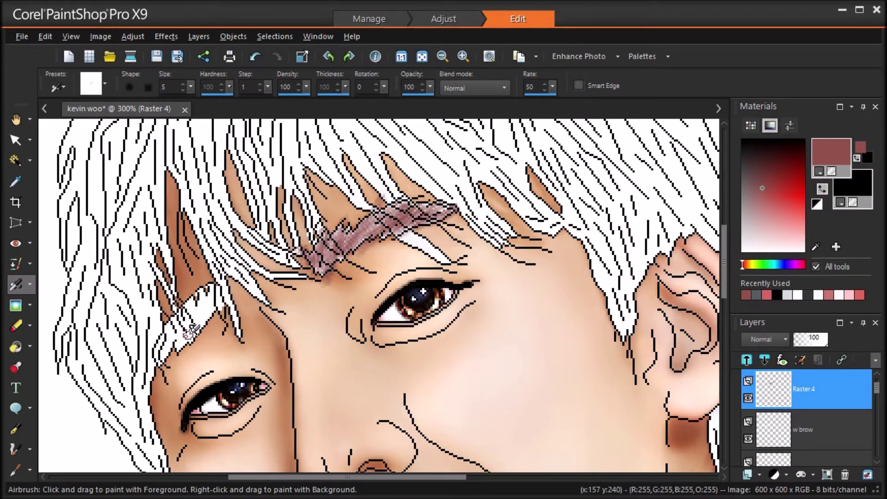
mouse_move(215, 287)
left_mouse_down()
mouse_move(164, 333)
mouse_move(153, 365)
mouse_move(198, 339)
mouse_move(229, 294)
left_mouse_up()
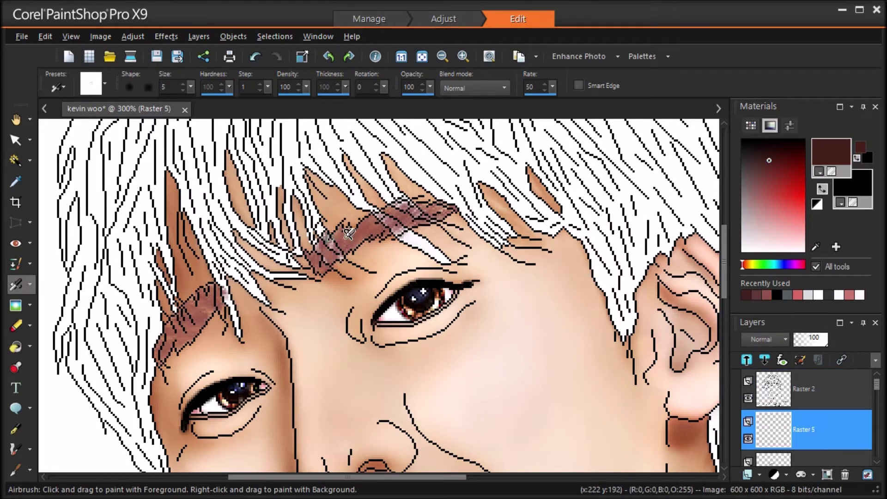
Airbrush darker brown hair strokes over both eyebrows on Raster 5 at size 5 and switch to erasing
mouse_move(319, 259)
left_mouse_down()
mouse_move(347, 224)
mouse_move(351, 236)
mouse_move(396, 204)
mouse_move(432, 208)
mouse_move(348, 250)
left_mouse_up()
mouse_move(220, 290)
left_mouse_down()
mouse_move(200, 304)
mouse_move(174, 351)
mouse_move(208, 294)
mouse_move(211, 332)
mouse_move(169, 355)
left_mouse_up()
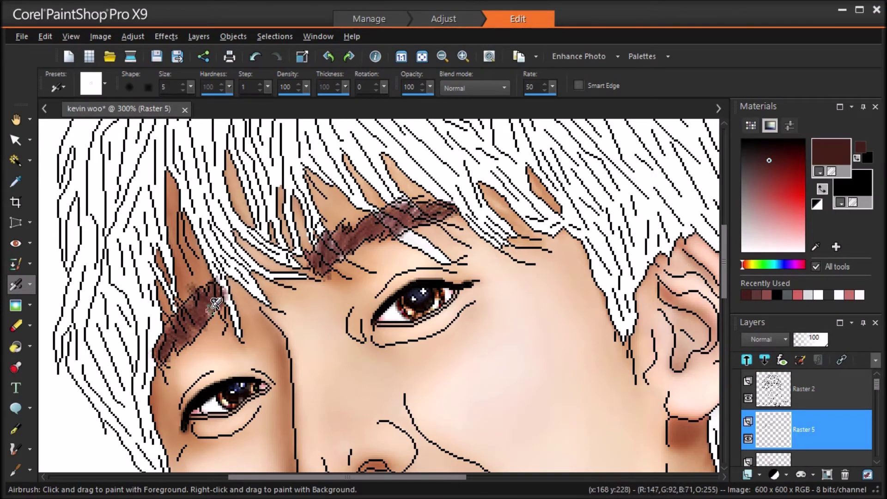
key("x")
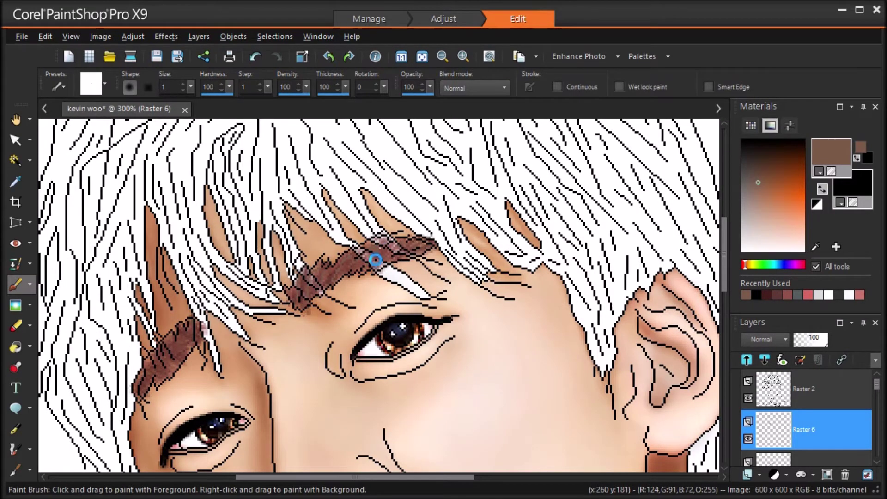
Paint fine lighter brown hair strokes over the eyebrows at brush size 1 on Raster 6
left_click_drag(153, 357, 187, 331)
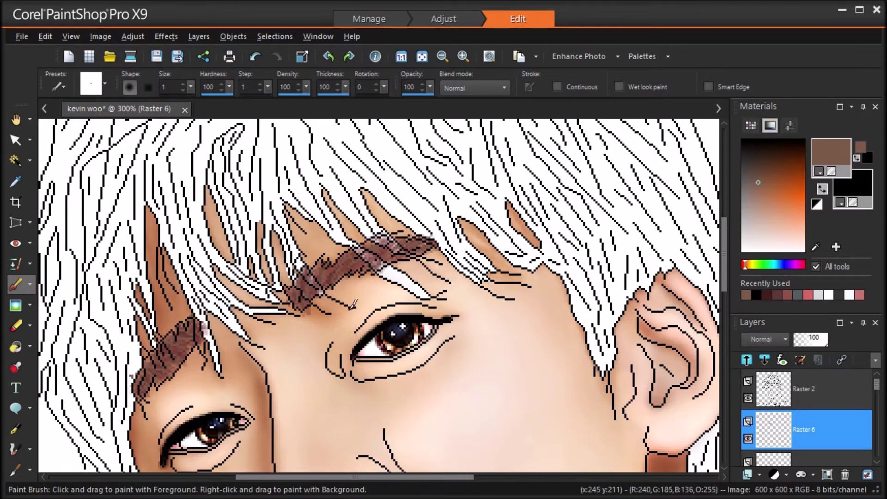
left_click(422, 56)
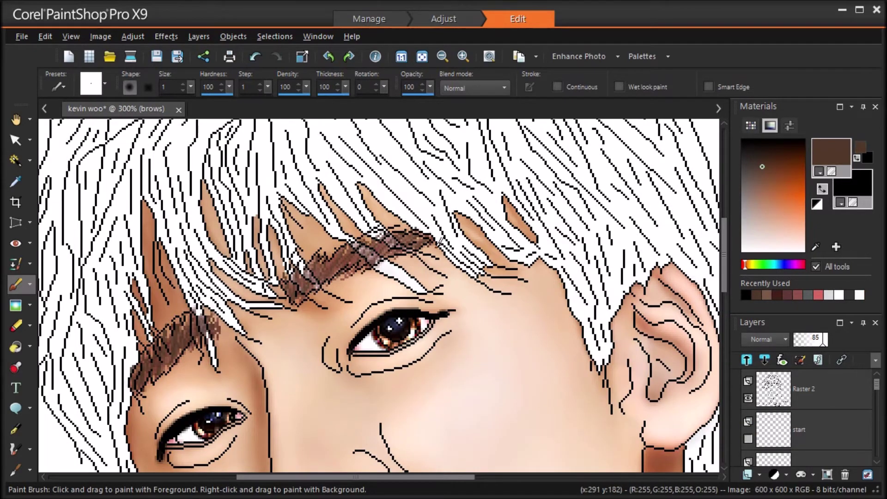
left_click(422, 56)
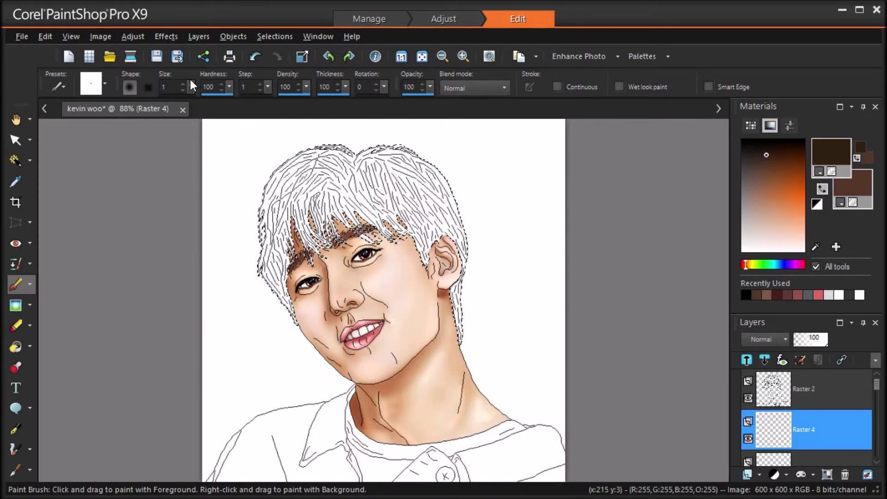
Fill the selected hair area with very dark brown on Raster 4 using the Paint Brush at size 215
left_click_drag(191, 87, 206, 94)
left_click_drag(325, 195, 266, 263)
mouse_move(462, 316)
left_mouse_down()
mouse_move(419, 207)
mouse_move(397, 162)
left_mouse_up()
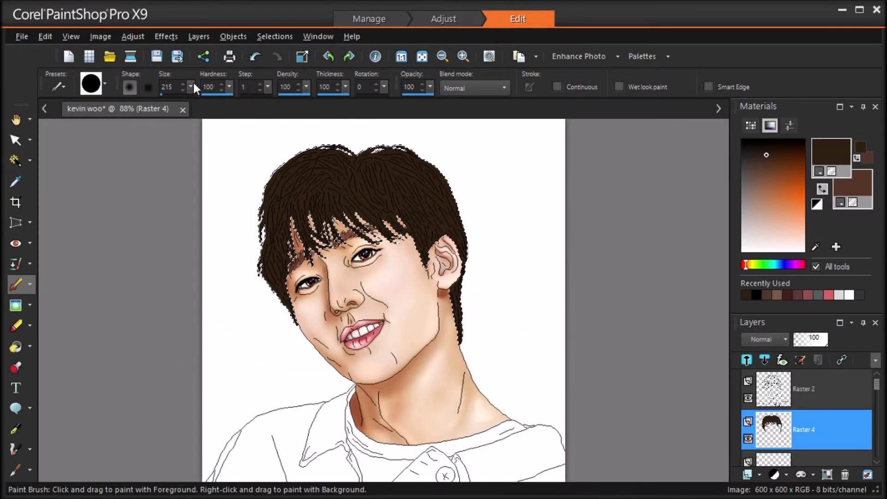
Reduce the brush size to 5, swap to the reddish-brown colour and add a new raster layer named Raster 5
left_click_drag(191, 86, 178, 105)
scroll(468, 225, "up", 2)
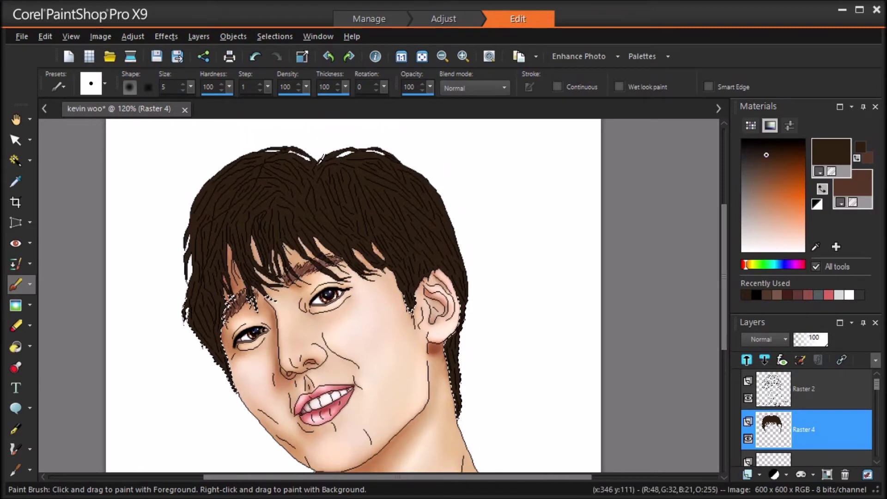
left_click(823, 189)
left_click(759, 476)
left_click(781, 364)
left_click(444, 404)
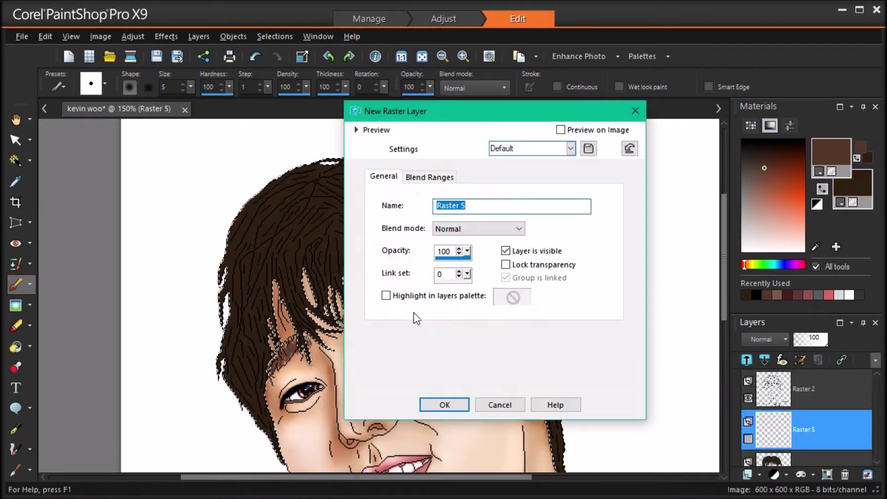
Paint reddish-brown strands at brush size 2 over the hair on the left side of the parting on Raster 5
left_click(183, 89)
left_click(183, 90)
left_click(183, 89)
left_click_drag(295, 194, 293, 301)
mouse_move(342, 186)
left_mouse_down()
mouse_move(364, 223)
mouse_move(296, 267)
mouse_move(304, 306)
left_mouse_up()
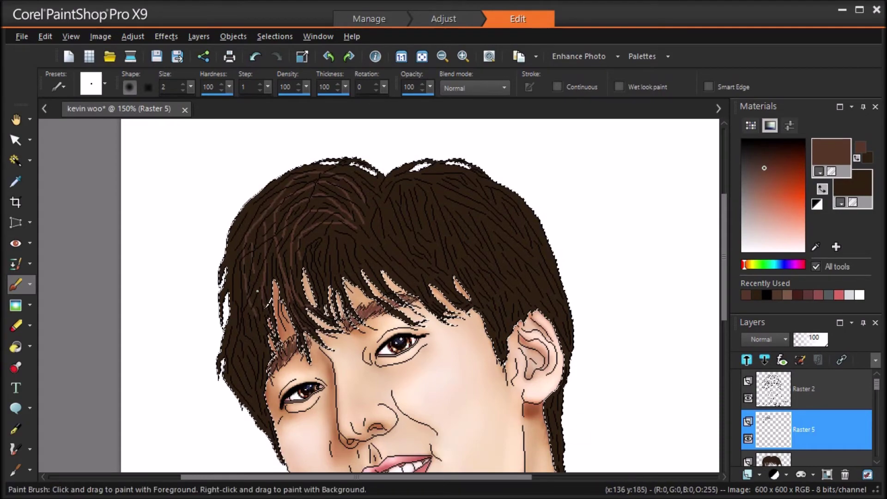
mouse_move(359, 231)
left_mouse_down()
mouse_move(369, 274)
mouse_move(339, 265)
left_mouse_up()
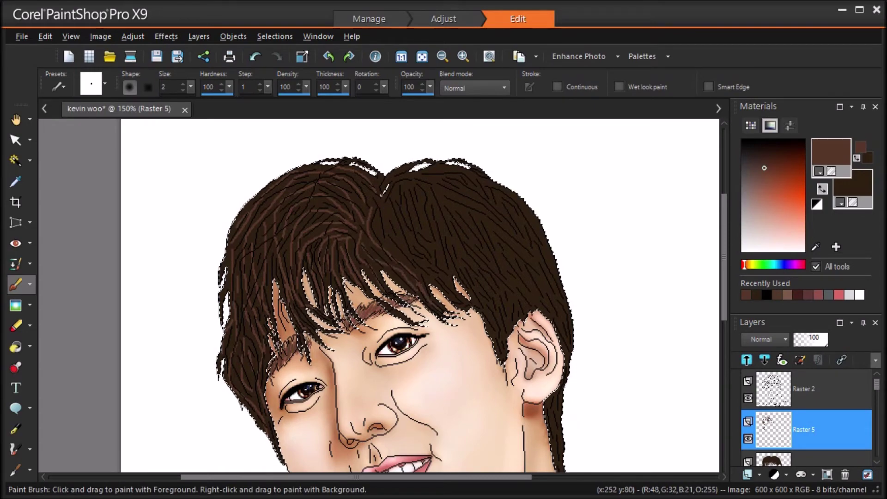
Paint reddish-brown strands across the hair right of the parting, down to the ear, at brush size 2
left_click_drag(457, 265, 462, 268)
left_click_drag(402, 187, 419, 233)
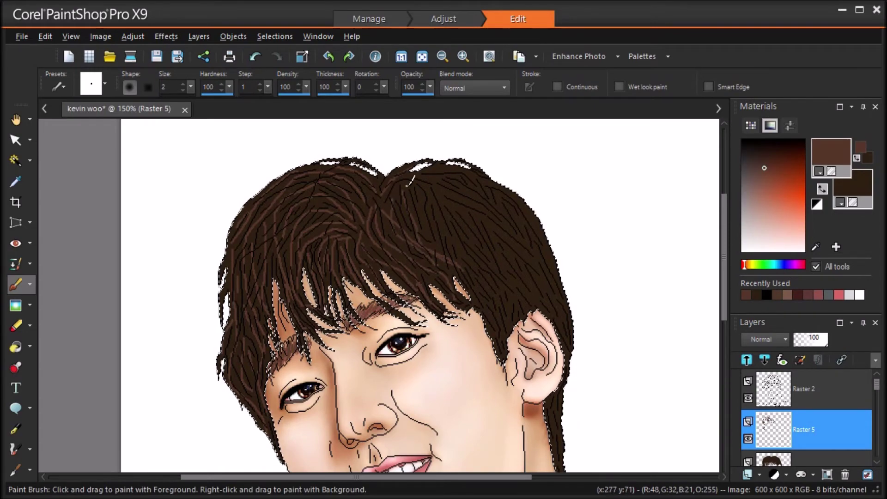
left_click_drag(416, 186, 447, 255)
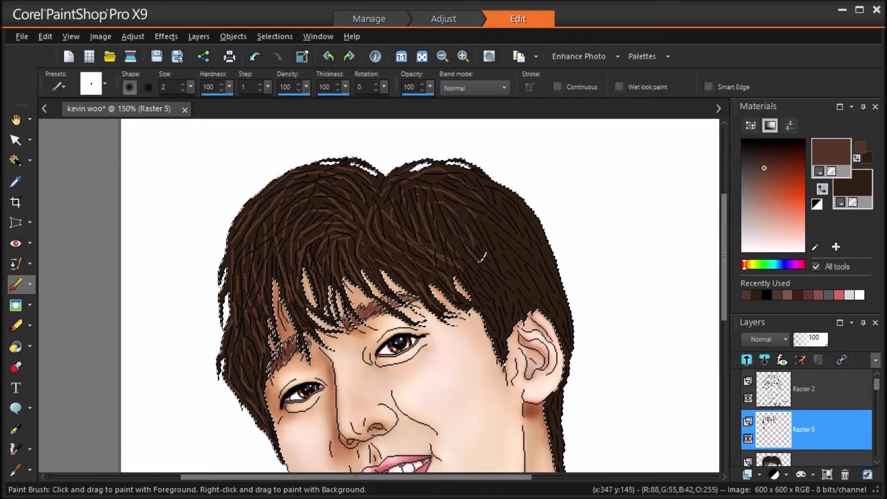
left_click_drag(486, 185, 530, 212)
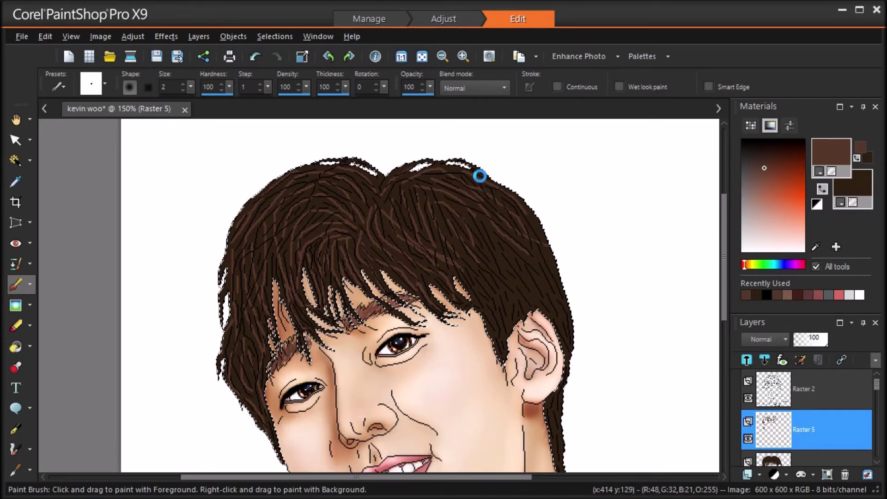
left_click_drag(536, 276, 562, 323)
left_click_drag(488, 262, 518, 277)
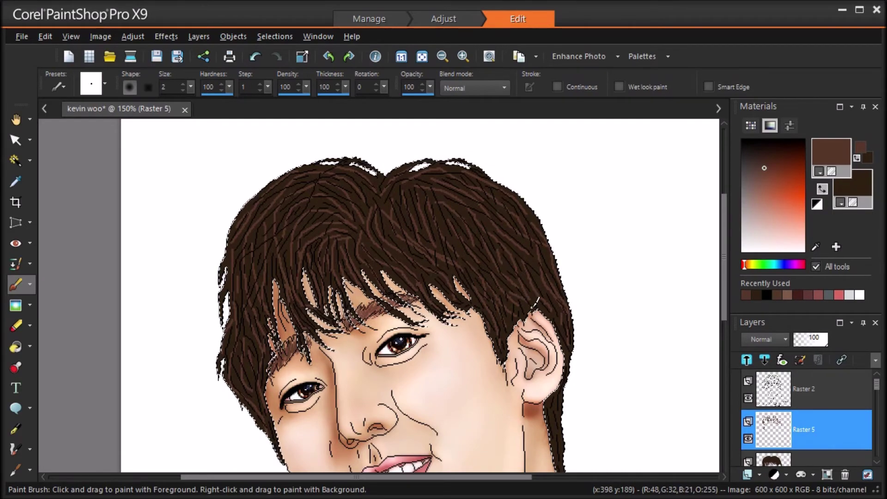
scroll(560, 332, "down", 3)
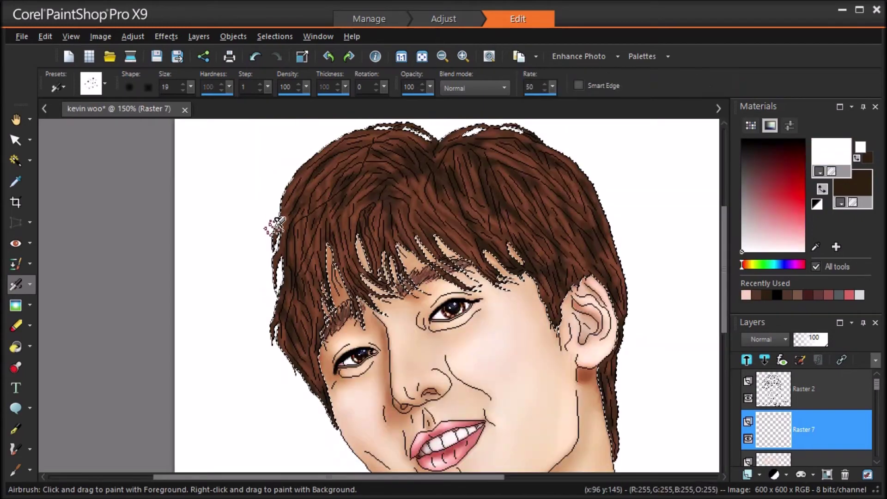
Airbrush white highlight strands across the whole hair at size 19 on Raster 7, undoing one stray stroke
mouse_move(280, 217)
left_mouse_down()
mouse_move(279, 193)
mouse_move(356, 133)
mouse_move(437, 145)
mouse_move(315, 188)
mouse_move(364, 147)
mouse_move(389, 168)
mouse_move(380, 146)
mouse_move(303, 216)
mouse_move(356, 164)
mouse_move(346, 257)
mouse_move(348, 226)
mouse_move(384, 190)
left_mouse_up()
mouse_move(345, 214)
left_mouse_down()
mouse_move(334, 269)
mouse_move(404, 197)
mouse_move(384, 155)
left_mouse_up()
left_click(255, 56)
mouse_move(422, 204)
left_mouse_down()
mouse_move(404, 221)
mouse_move(444, 259)
left_mouse_up()
left_click_drag(491, 228, 488, 202)
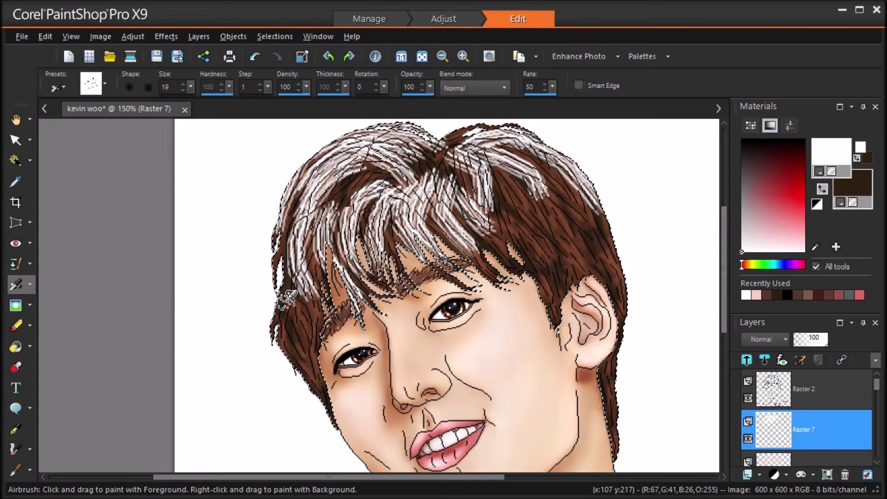
left_click_drag(535, 233, 553, 234)
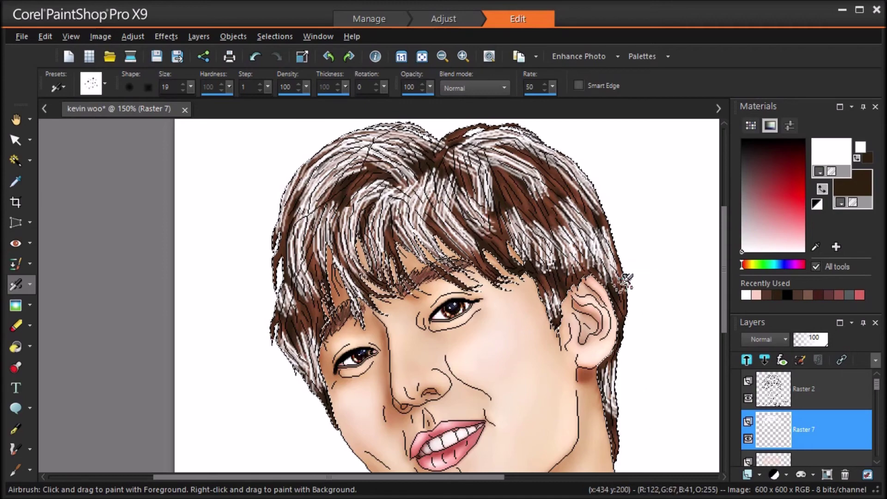
mouse_move(499, 178)
left_mouse_down()
mouse_move(498, 157)
mouse_move(538, 178)
left_mouse_up()
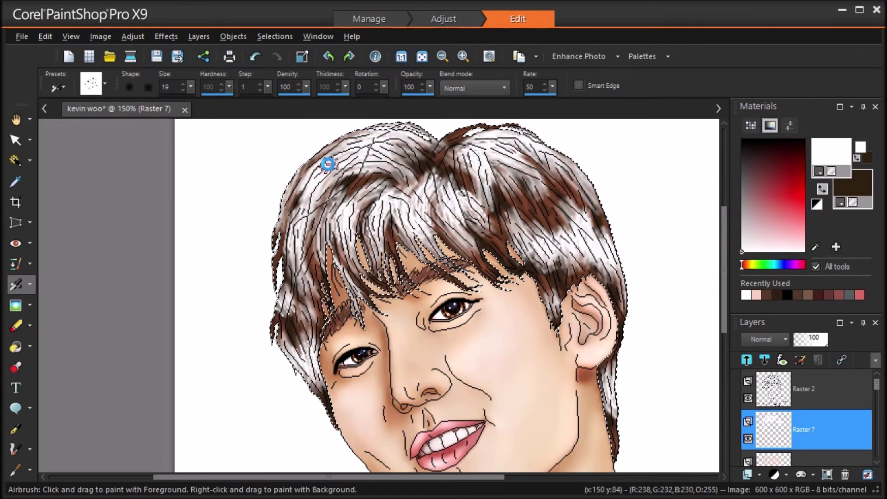
left_click_drag(477, 253, 451, 228)
Set the hair highlight layer Raster 7 to Multiply at 44 opacity and change the blend mode of its copy
left_click(765, 339)
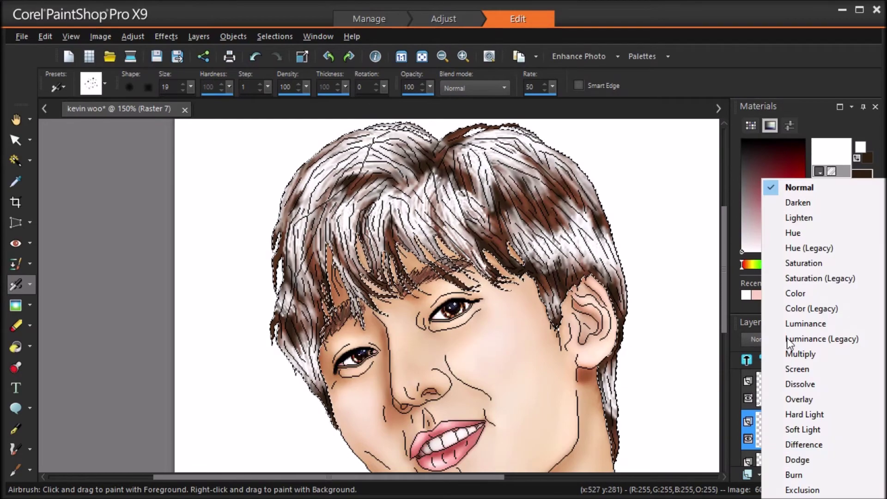
left_click(781, 460)
left_click_drag(815, 338, 812, 339)
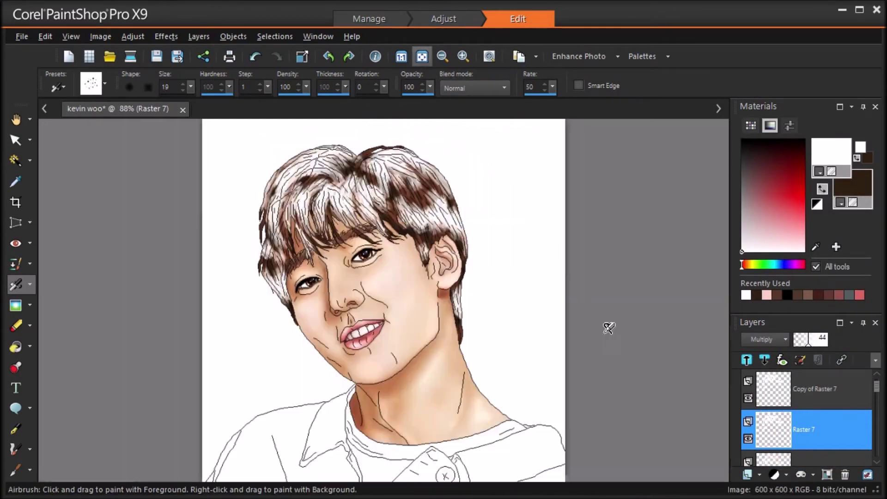
left_click(813, 393)
left_click(784, 340)
left_click(802, 370)
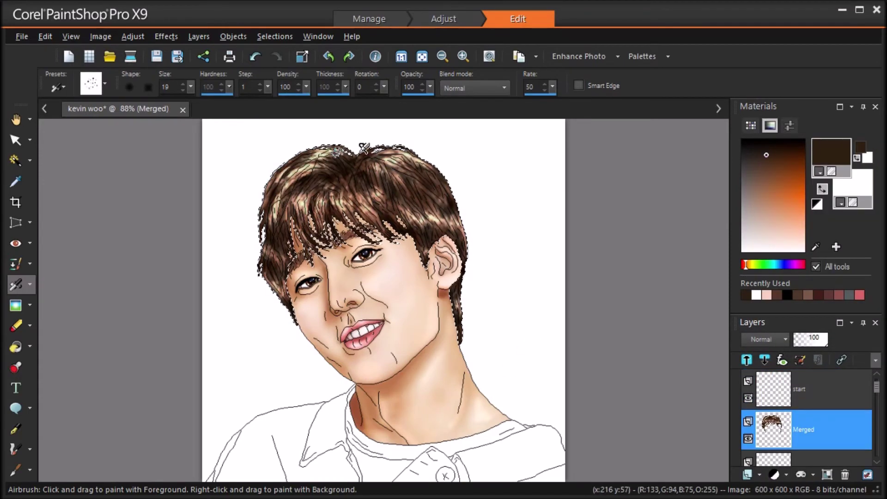
Clear the hair selection on the Merged layer and switch to the Paint Brush
key("m")
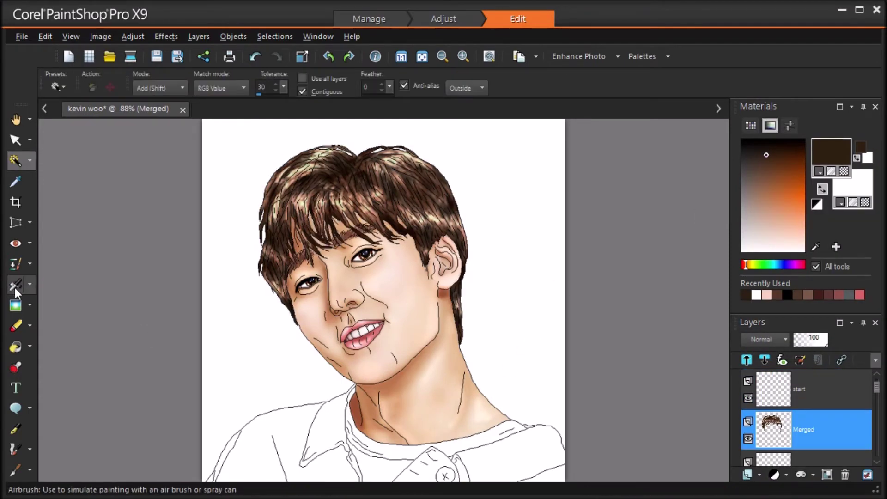
left_click(30, 284)
left_click(70, 280)
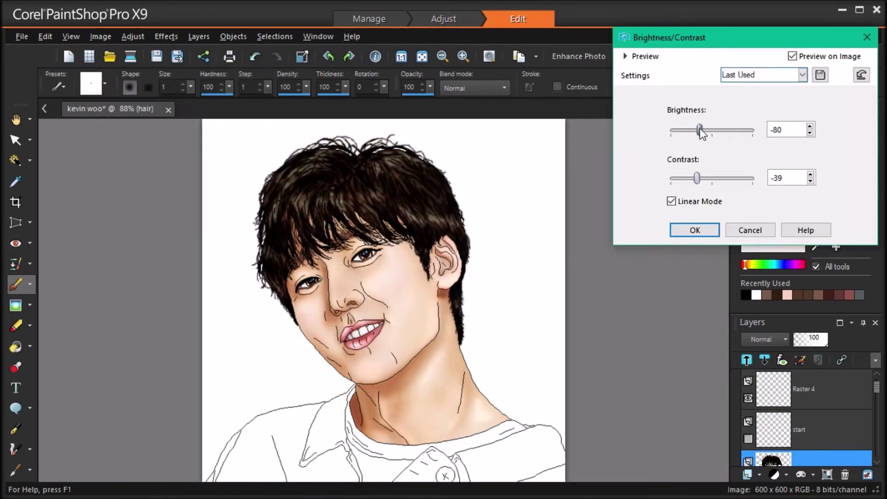
Try darkening the hair layer with Brightness/Contrast in linear mode at contrast -39 and undo the adjustment
left_click(691, 230)
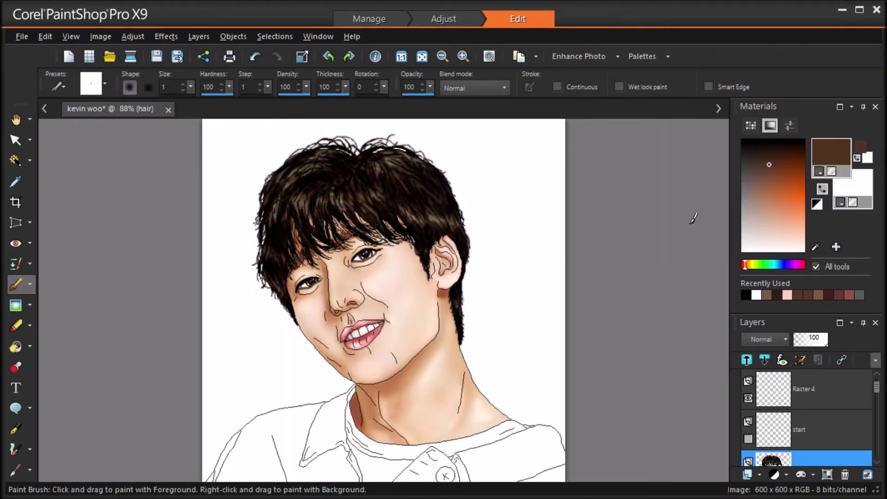
key("ctrl+z")
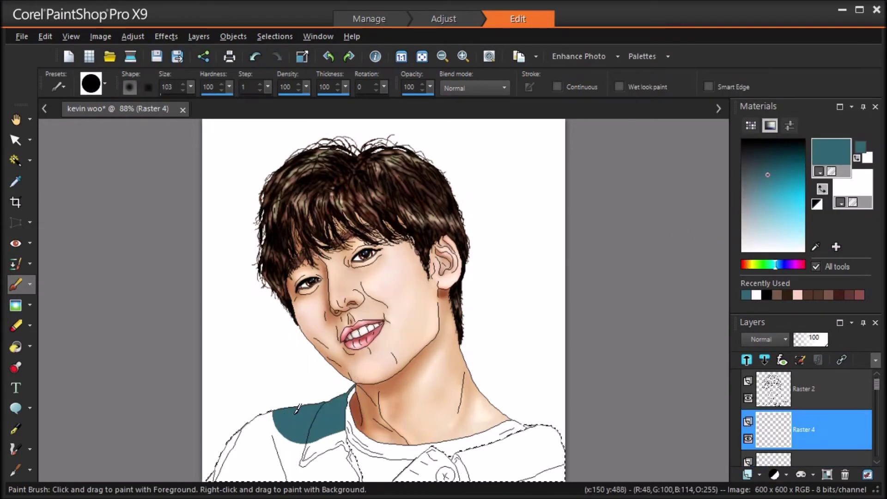
Fill the selected jacket with teal at brush size 103 on Raster 4 and airbrush darker teal fold shading at size 19
mouse_move(287, 430)
left_mouse_down()
mouse_move(217, 471)
mouse_move(296, 479)
mouse_move(236, 421)
mouse_move(527, 430)
mouse_move(418, 462)
mouse_move(617, 401)
left_mouse_up()
left_click(30, 284)
left_click(75, 304)
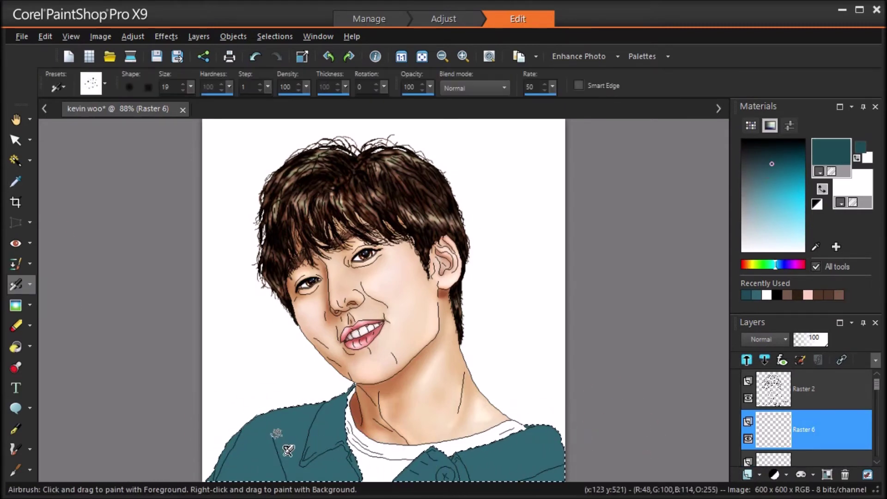
mouse_move(277, 444)
left_mouse_down()
mouse_move(300, 478)
mouse_move(566, 461)
mouse_move(557, 479)
mouse_move(531, 426)
mouse_move(459, 455)
mouse_move(465, 484)
mouse_move(534, 434)
mouse_move(338, 399)
mouse_move(299, 462)
mouse_move(346, 400)
mouse_move(265, 472)
mouse_move(244, 438)
mouse_move(300, 407)
mouse_move(290, 417)
mouse_move(323, 412)
left_mouse_up()
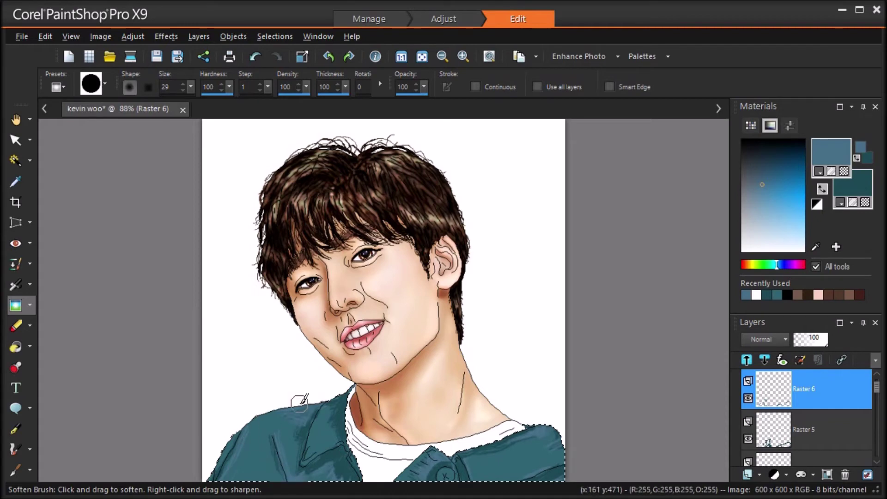
Soften the dark teal jacket shading on Raster 5 at size 38 with Raster 6 hidden, and return to Raster 6
left_click(806, 422)
left_click(748, 398)
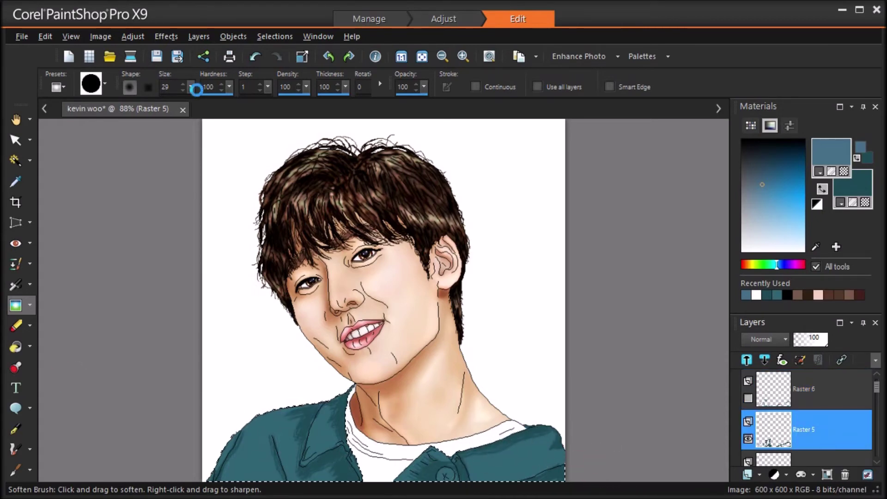
left_click_drag(191, 87, 201, 101)
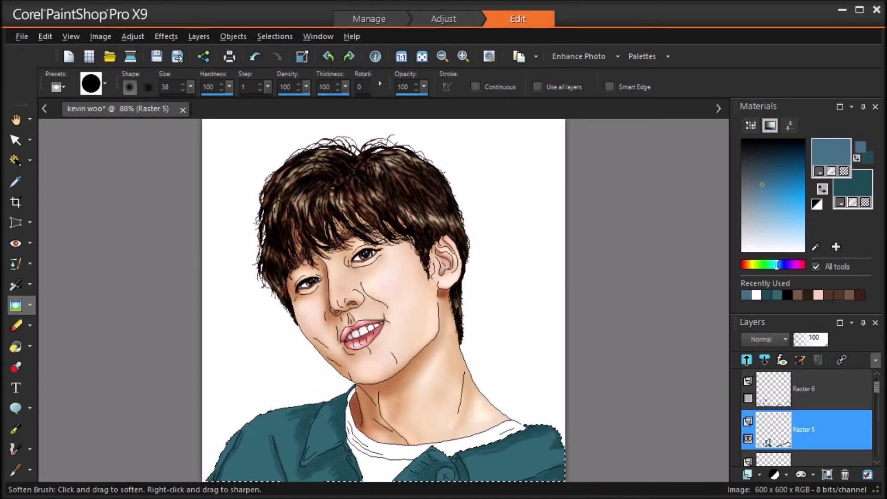
left_click(832, 393)
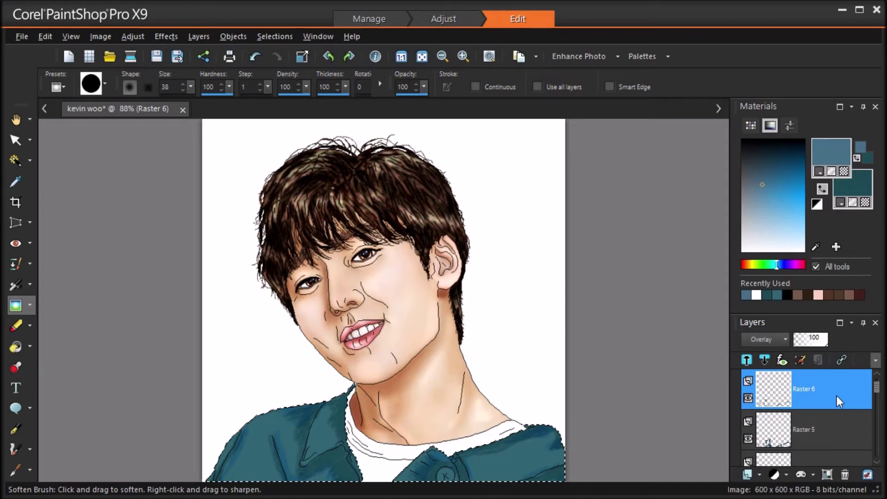
Try several blend modes, including Soft Light, on the jacket shading layer Raster 5 and settle on Luminance
left_click(823, 425)
left_click(767, 340)
left_click(808, 354)
left_click(769, 340)
left_click(808, 415)
left_click(762, 340)
left_click(799, 391)
left_click(764, 340)
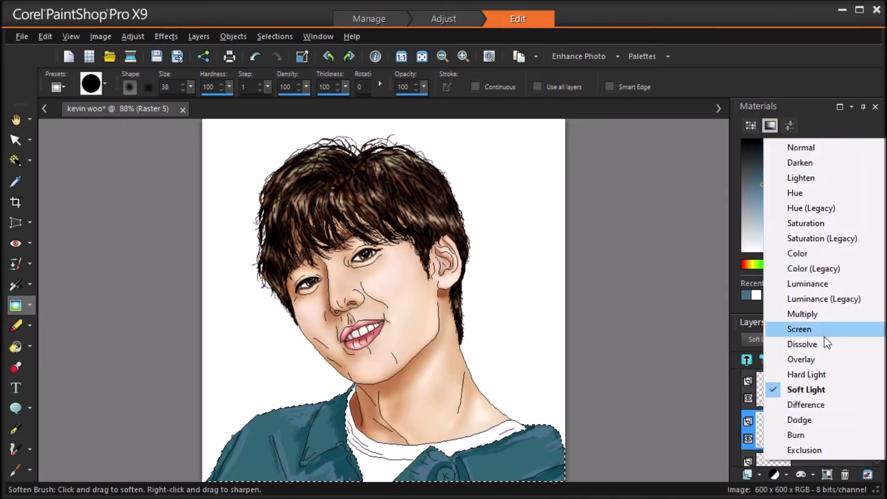
left_click(807, 313)
left_click(765, 339)
left_click(816, 218)
left_click(769, 340)
left_click(834, 251)
left_click(765, 339)
left_click(818, 329)
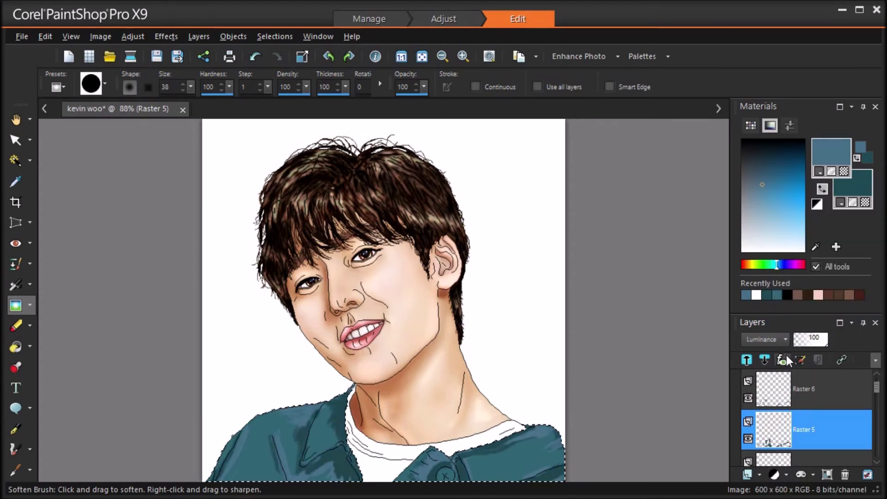
Add a new raster layer named Raster 7 above Raster 6
left_click(835, 396)
left_click(748, 475)
left_click(518, 420)
Airbrush dark navy shadows at size 19 along the jacket's collar edge and the left sleeve on Raster 7
left_click(16, 285)
left_click(775, 167)
mouse_move(351, 387)
left_mouse_down()
mouse_move(331, 454)
mouse_move(352, 460)
left_mouse_up()
left_click(790, 152)
left_click_drag(230, 446, 213, 479)
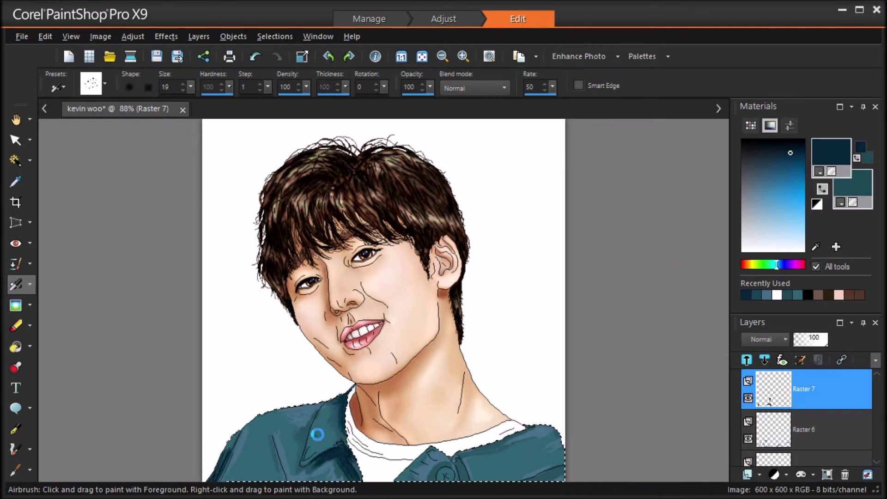
Airbrush dark navy fold shadows under the collar, around the button, and along both shoulders and the lower jacket
left_click_drag(311, 445, 318, 464)
left_click_drag(457, 458, 467, 478)
left_click_drag(427, 457, 399, 479)
left_click_drag(531, 478, 565, 470)
left_click_drag(527, 427, 460, 444)
left_click_drag(272, 463, 281, 480)
left_click_drag(445, 458, 435, 437)
left_click_drag(554, 457, 528, 431)
left_click_drag(513, 473, 493, 480)
left_click_drag(292, 410, 267, 419)
left_click_drag(257, 474, 239, 479)
mouse_move(451, 458)
left_mouse_down()
mouse_move(431, 443)
mouse_move(453, 455)
left_mouse_up()
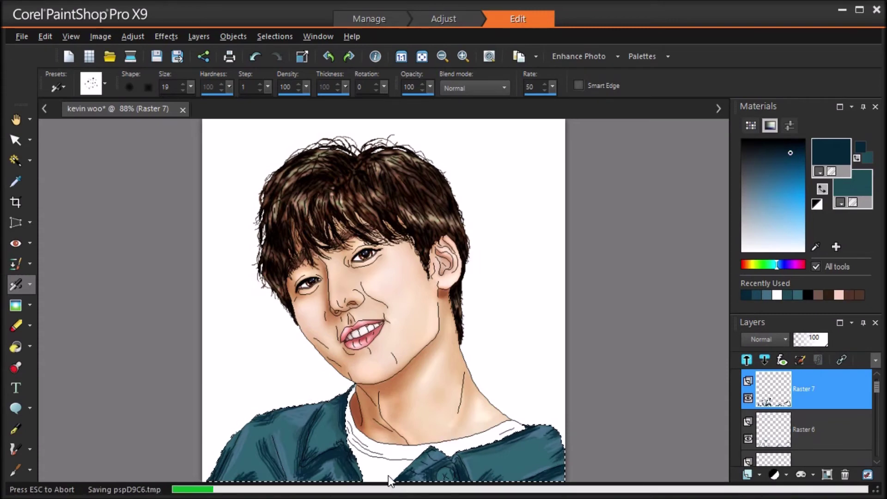
Switch to the Soften Brush and adjust the blend mode and opacity of the navy shadow layer Raster 7
left_click(17, 305)
left_click(755, 342)
left_click(760, 350)
left_click(759, 341)
left_click(768, 398)
left_click(810, 344)
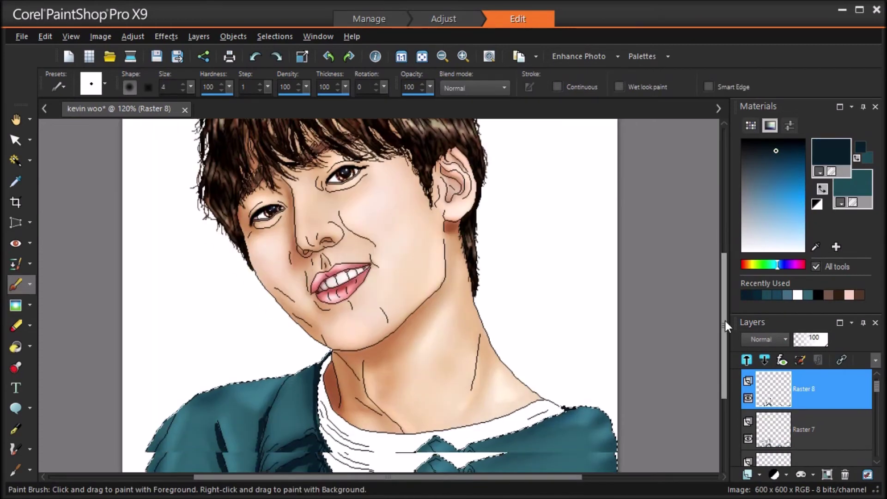
Paint dark navy fold lines at size 4 around the button, along the sleeve edge and the collar on Raster 8
scroll(446, 399, "down", 2)
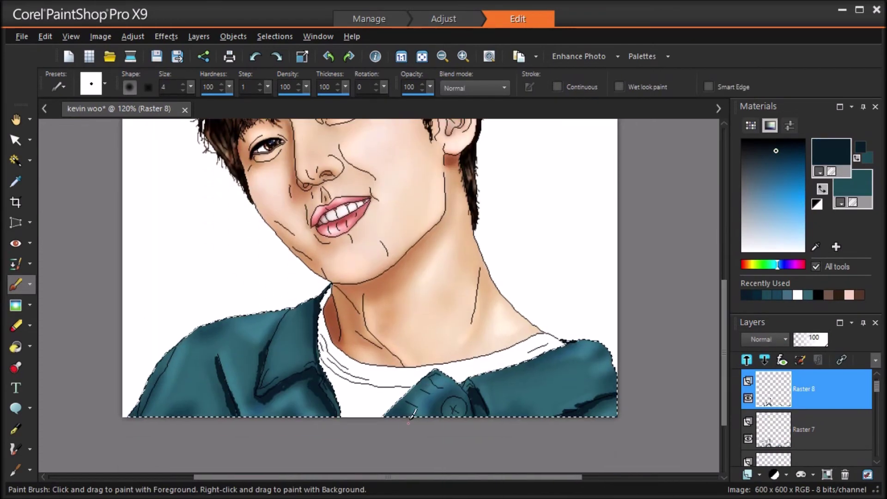
left_click_drag(444, 403, 458, 400)
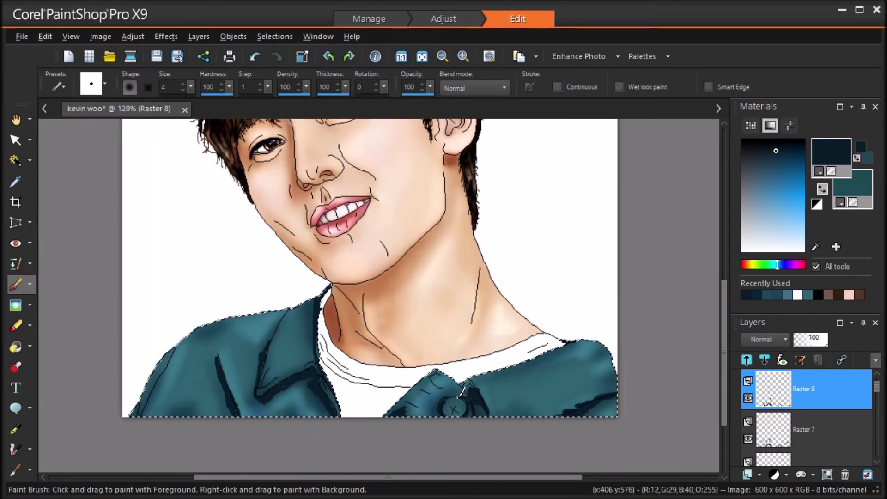
mouse_move(139, 413)
left_mouse_down()
mouse_move(174, 351)
mouse_move(148, 398)
left_mouse_up()
mouse_move(290, 311)
left_mouse_down()
mouse_move(274, 332)
mouse_move(297, 303)
mouse_move(267, 349)
mouse_move(257, 376)
left_mouse_up()
left_click_drag(463, 385, 473, 393)
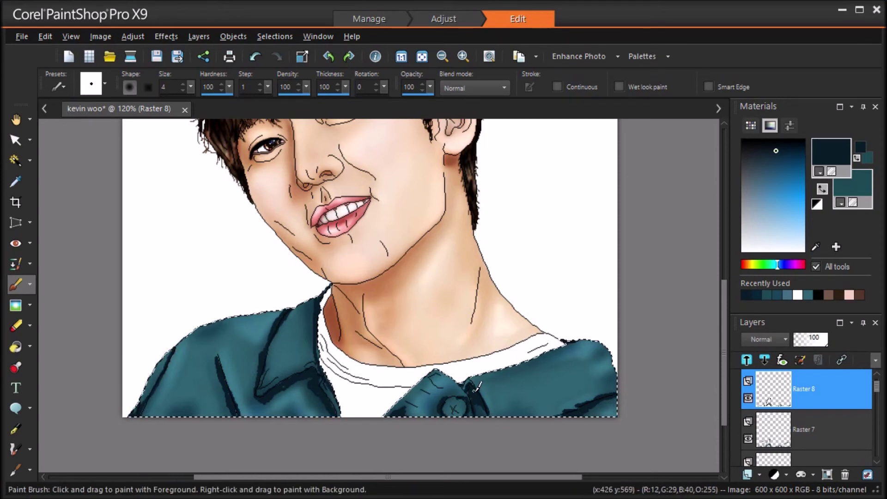
Thin and clean up the navy fold lines at the collar, button and shoulder on Raster 8 with a size 10 eraser
left_click(16, 326)
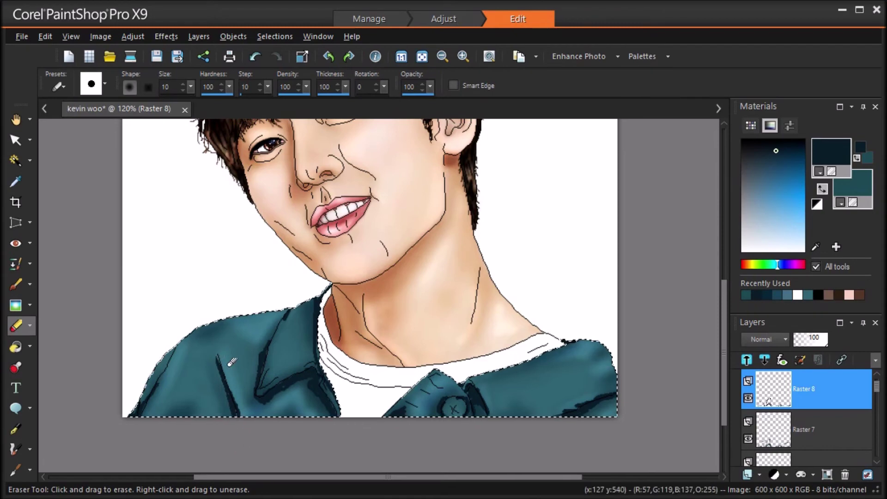
key("ctrl+z")
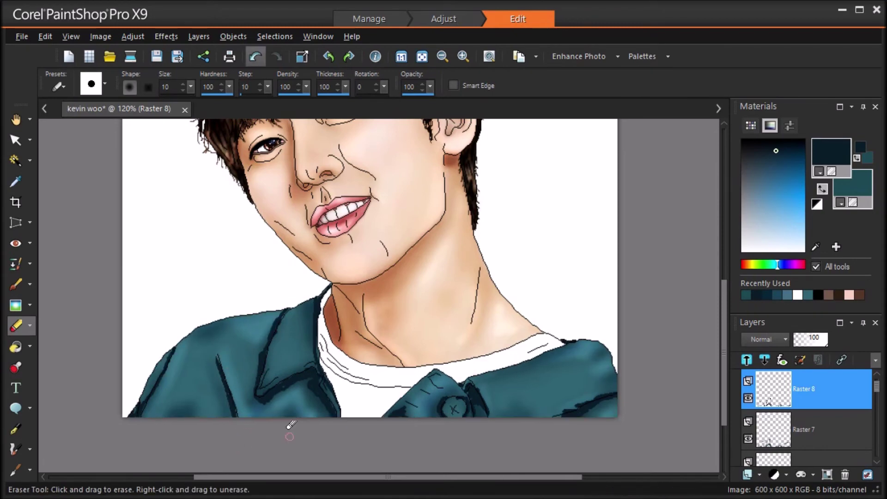
scroll(269, 401, "up", 1)
left_click_drag(256, 334, 248, 373)
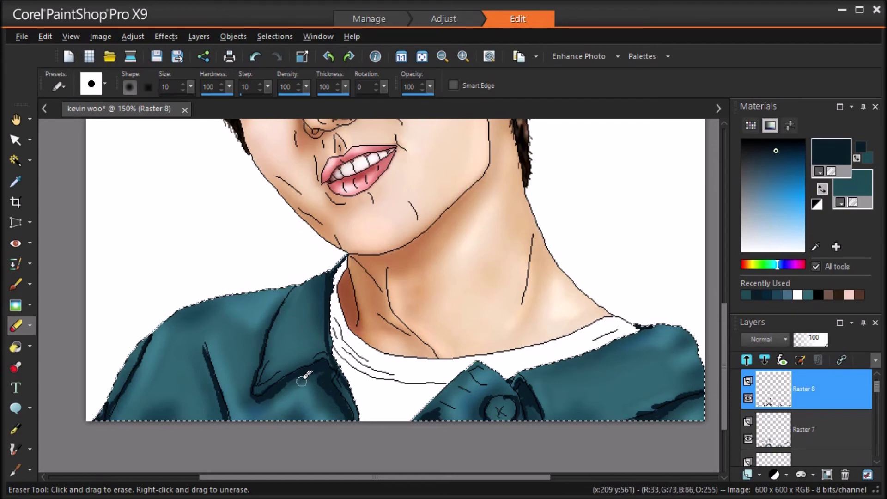
left_click_drag(329, 330, 327, 347)
left_click_drag(544, 407, 548, 416)
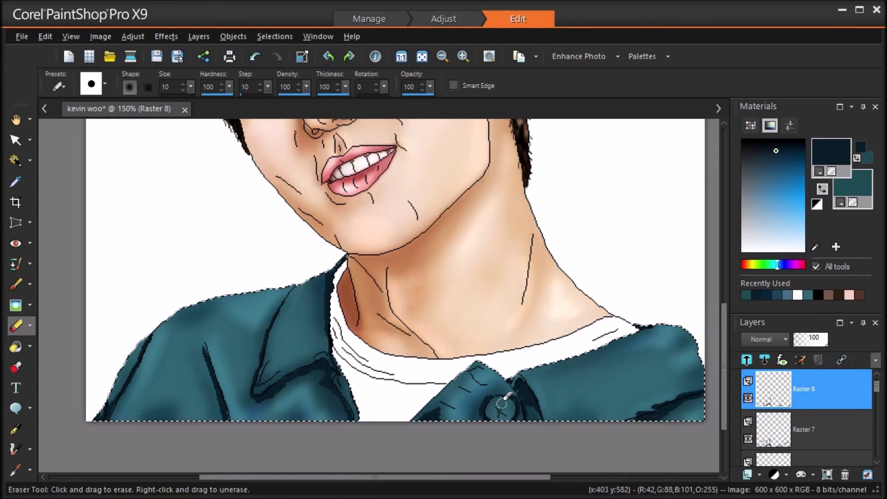
left_click_drag(635, 411, 702, 389)
left_click(256, 56)
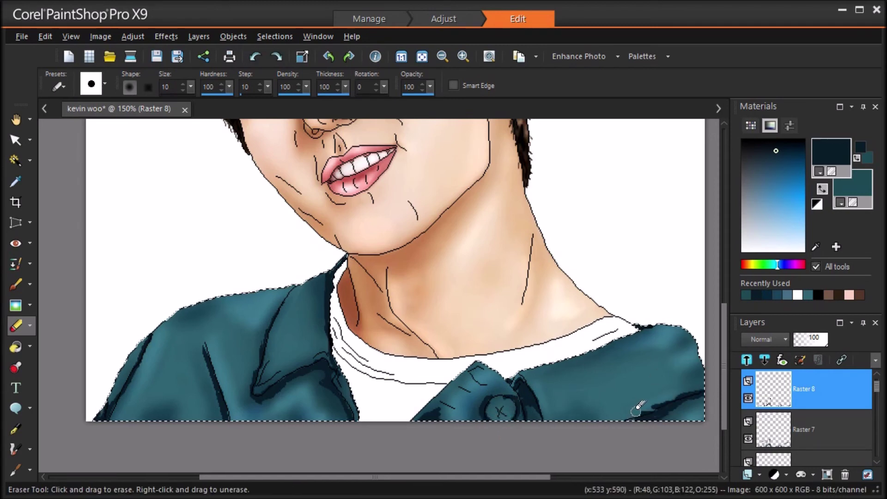
left_click_drag(649, 409, 664, 399)
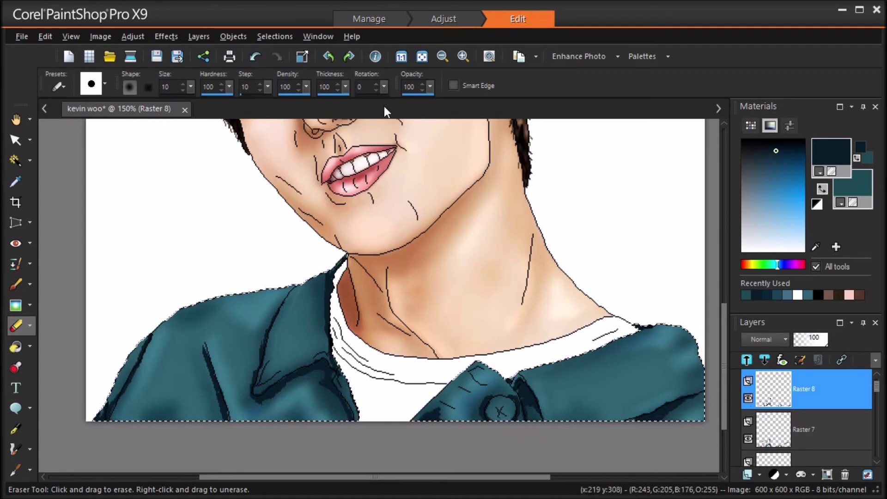
Soften the navy fold lines along the sleeve, the front fold and the collar beneath the chin with the Soften Brush at size 38
left_click(16, 305)
key("ctrl+d")
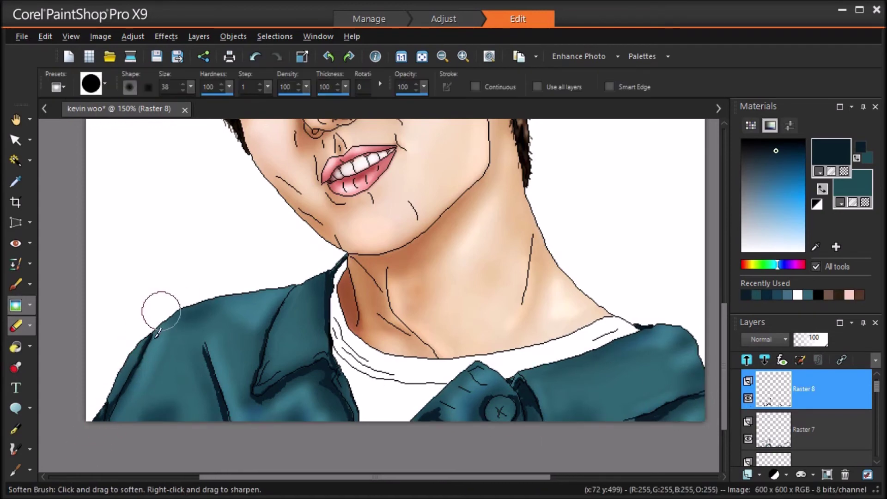
left_click_drag(153, 340, 111, 402)
left_click_drag(204, 339, 225, 413)
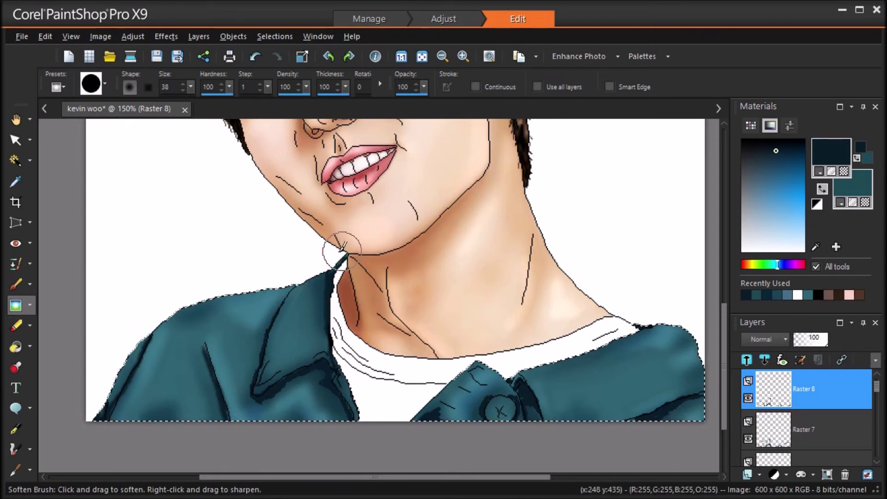
left_click_drag(262, 365, 285, 332)
left_click_drag(253, 410, 258, 411)
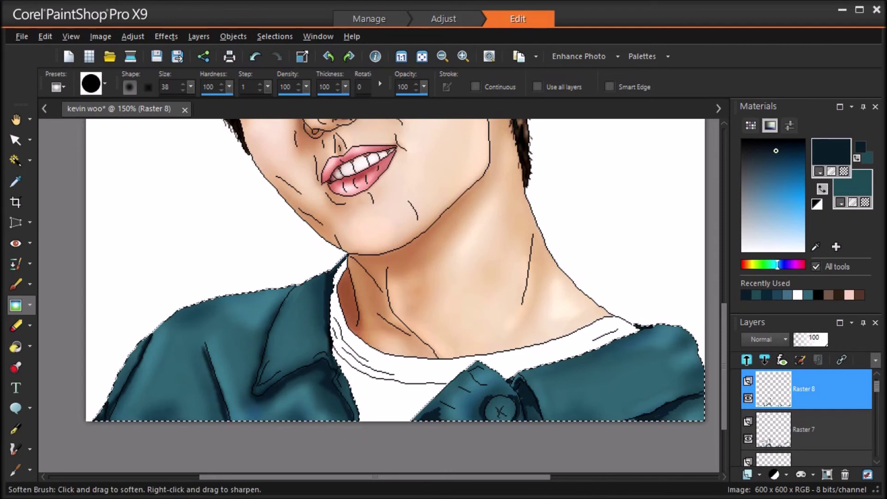
Soften the navy fold lines around the jacket button, its placket and the fold on the opposite shoulder
left_click_drag(439, 421, 449, 405)
left_click_drag(514, 409, 495, 428)
left_click_drag(511, 385, 537, 412)
left_click_drag(701, 394, 640, 419)
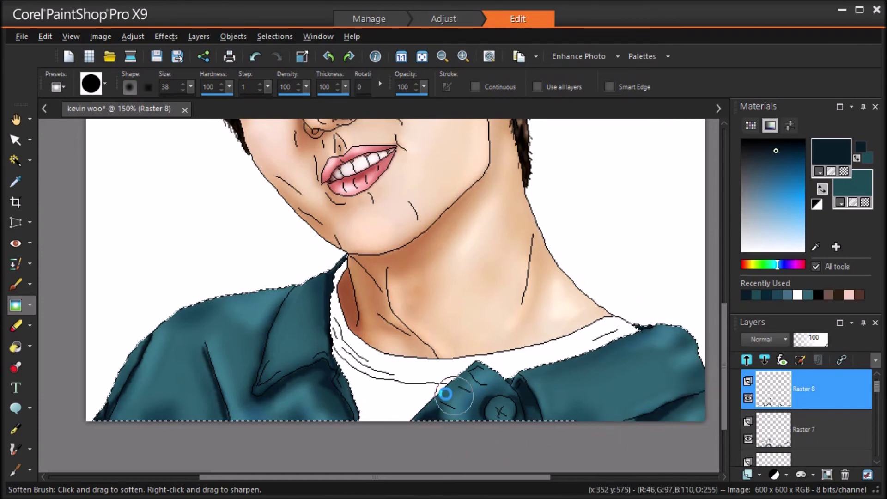
left_click(422, 56)
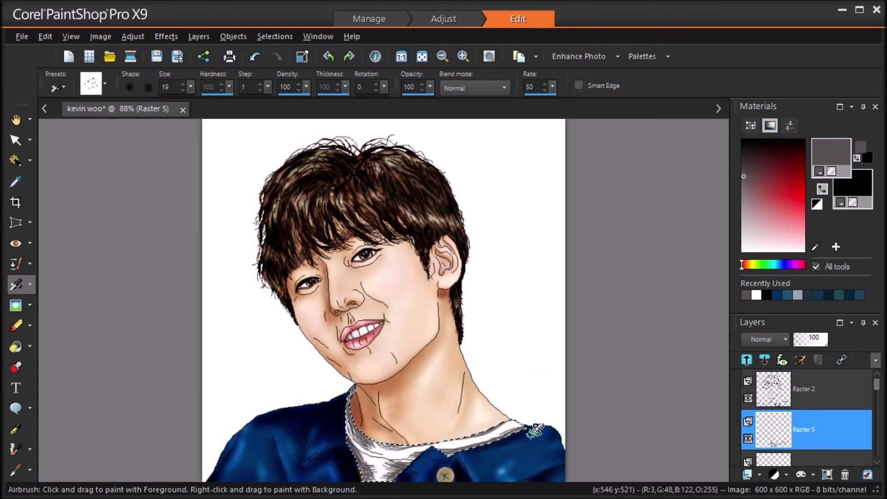
Blur the grey shading of the white shirt on Raster 5 and lower the layer's opacity to 36
left_click(100, 36)
mouse_move(134, 37)
mouse_move(194, 246)
left_click(342, 245)
left_click_drag(792, 282, 742, 294)
key("Return")
left_click_drag(817, 341, 806, 340)
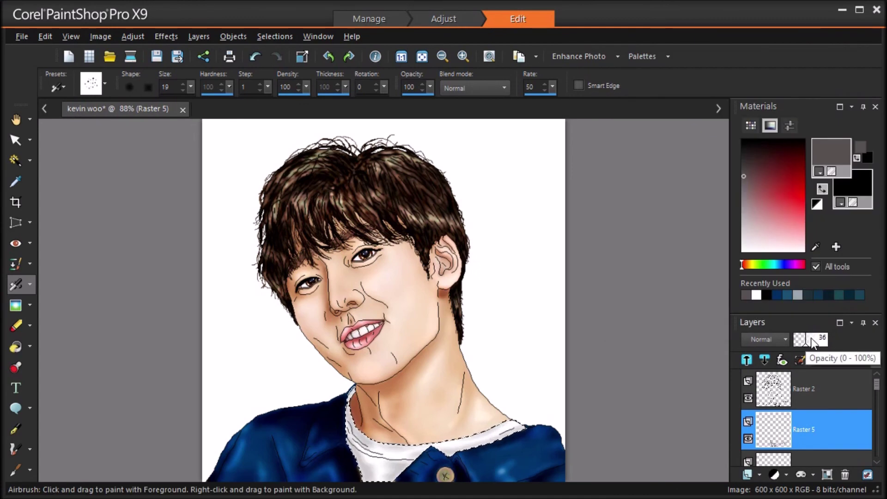
Add a new raster layer named Raster 6 for more grey fold shading on the white shirt and blur that shading
left_click(748, 475)
key("Return")
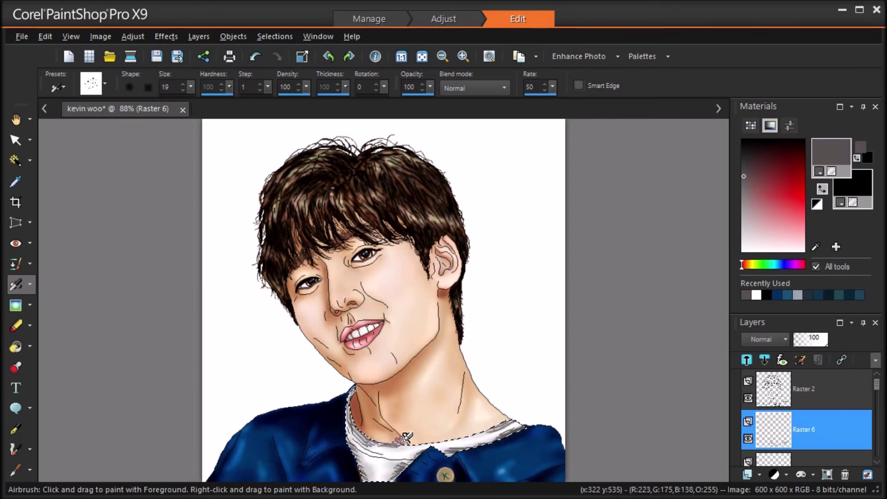
left_click(132, 36)
mouse_move(155, 255)
left_click(327, 256)
left_click_drag(792, 282, 781, 281)
key("Return")
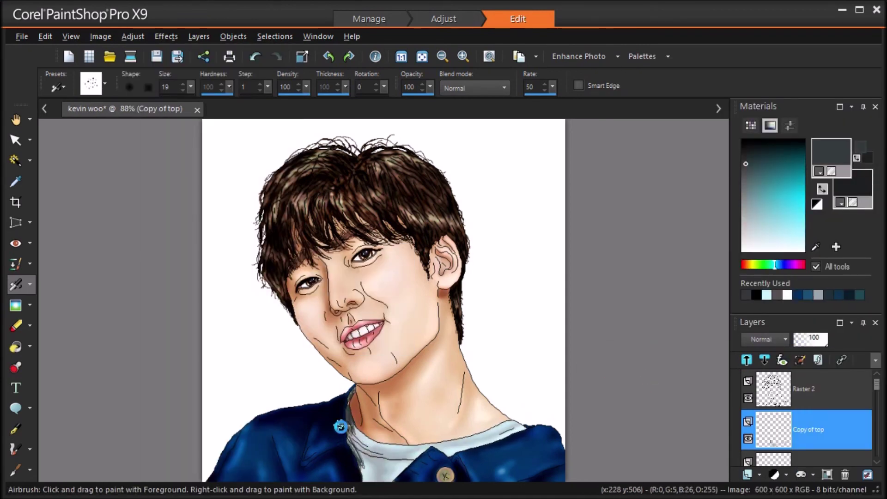
Airbrush dark grey at size 19 over the whole shirt and its neckline on the Copy of top layer
left_click_drag(358, 463, 366, 479)
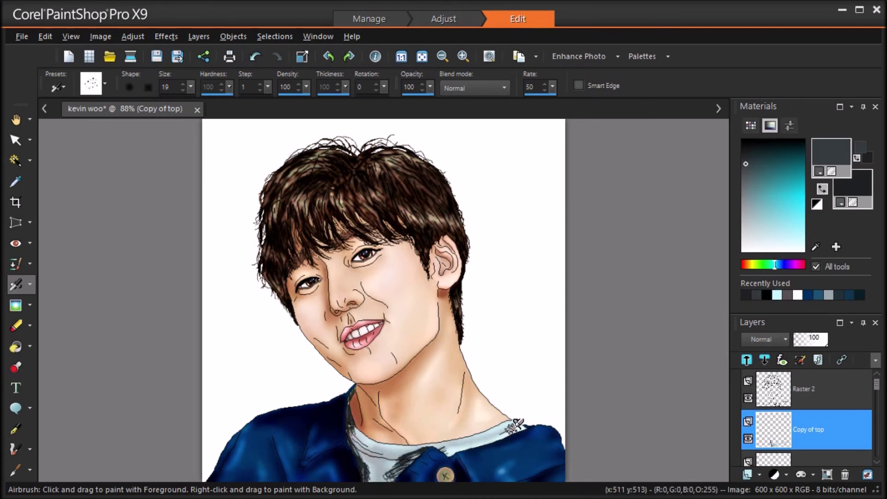
left_click_drag(369, 440, 455, 440)
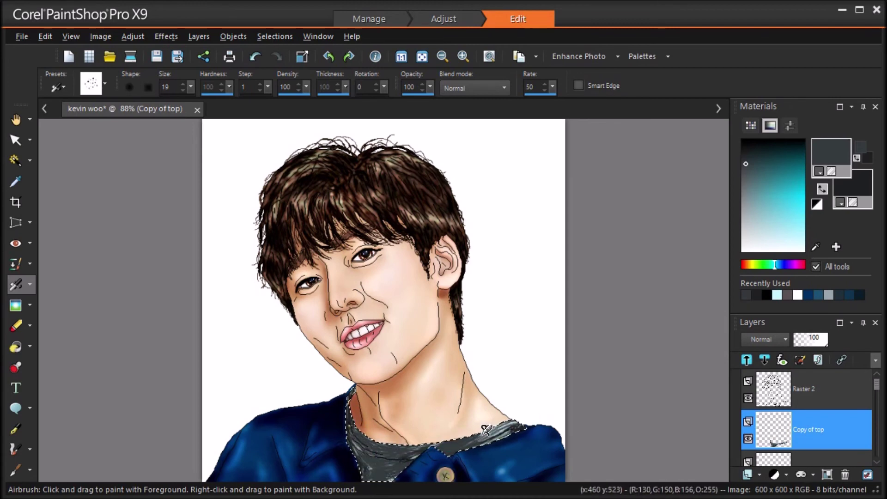
left_click(16, 305)
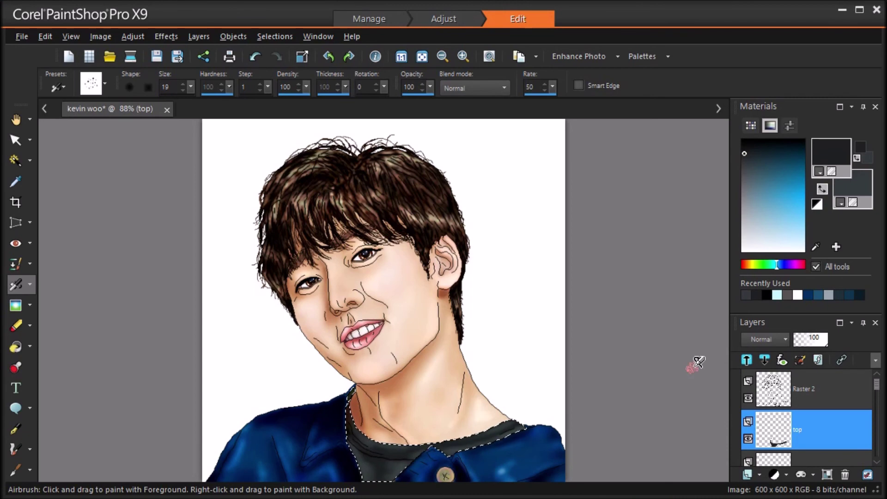
Select the background around the figure and fill it with grey on the Copy of start layer using a size 103 brush
left_click(16, 160)
key("ctrl+d")
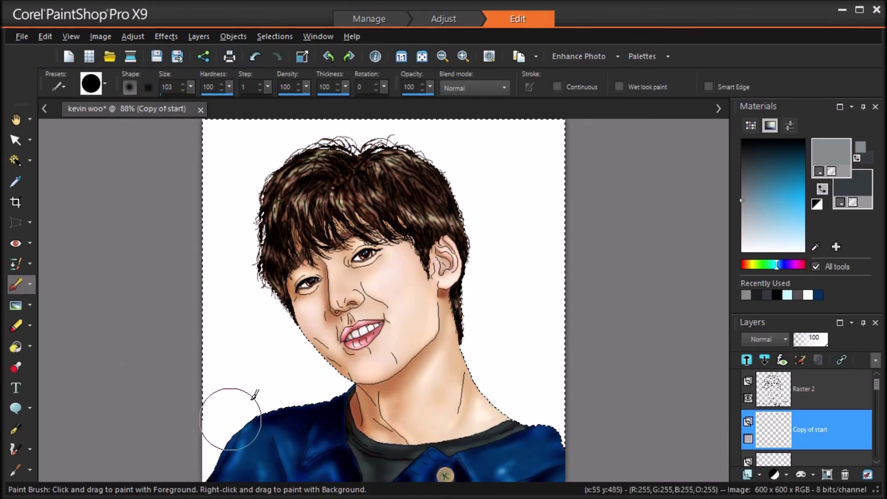
mouse_move(228, 406)
left_mouse_down()
mouse_move(274, 392)
mouse_move(292, 354)
mouse_move(257, 229)
mouse_move(223, 333)
mouse_move(256, 366)
mouse_move(562, 414)
mouse_move(530, 401)
mouse_move(493, 329)
mouse_move(461, 175)
mouse_move(274, 148)
mouse_move(226, 190)
mouse_move(221, 154)
mouse_move(208, 310)
mouse_move(277, 224)
mouse_move(580, 199)
mouse_move(536, 294)
mouse_move(560, 398)
mouse_move(455, 169)
mouse_move(508, 187)
left_mouse_up()
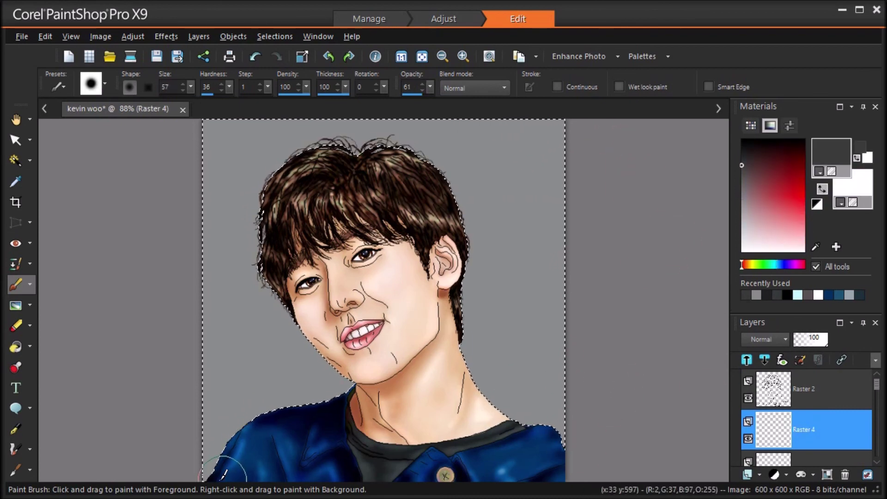
Paint a dark grey shadow around the figure on Raster 4 with a size 57 brush at 61 opacity and blur it by 21
mouse_move(226, 439)
left_mouse_down()
mouse_move(325, 402)
mouse_move(323, 365)
mouse_move(278, 284)
mouse_move(259, 204)
mouse_move(344, 153)
mouse_move(393, 141)
mouse_move(447, 311)
left_mouse_up()
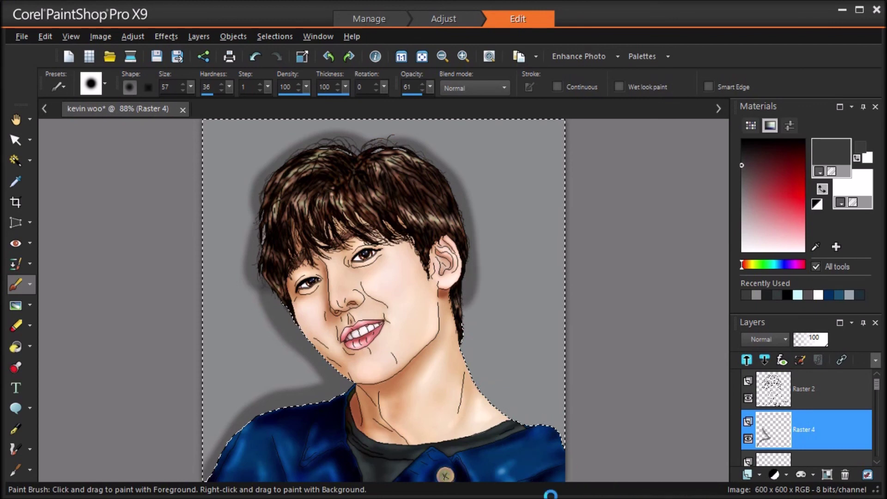
left_click(133, 36)
mouse_move(208, 259)
left_click(324, 258)
type("21")
key("Return")
Set the background shadow layer Raster 4 to the Overlay blend mode with its opacity at 67
left_click(133, 36)
mouse_move(188, 181)
left_click(347, 372)
left_click(688, 313)
left_click(785, 339)
left_click(796, 296)
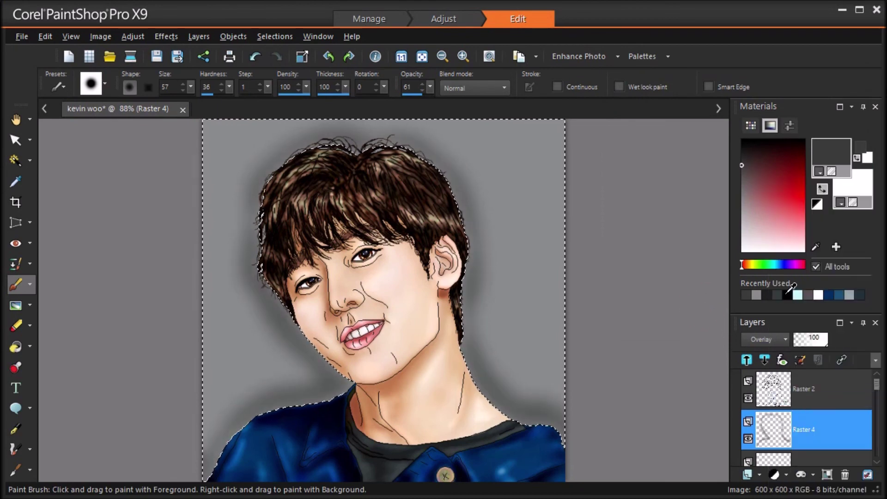
left_click(817, 341)
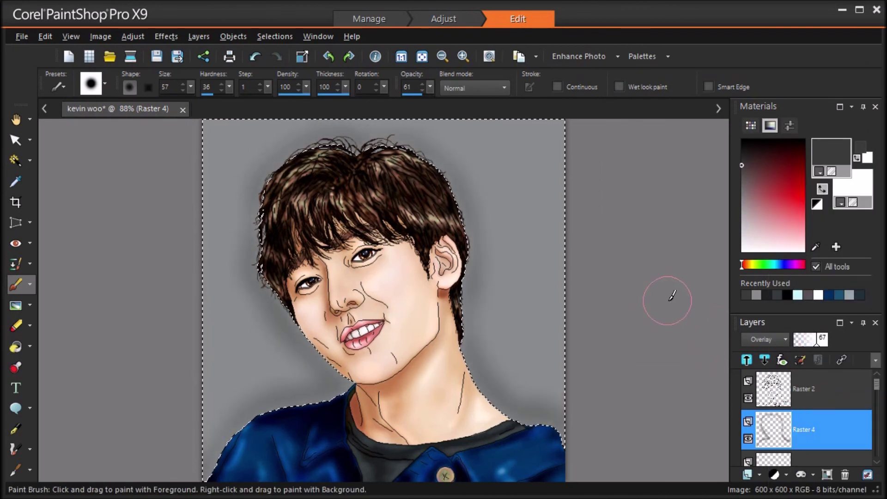
Set the Paint Brush size to 4 on the start layer and hide the line-art layer Raster 2
left_click(15, 160)
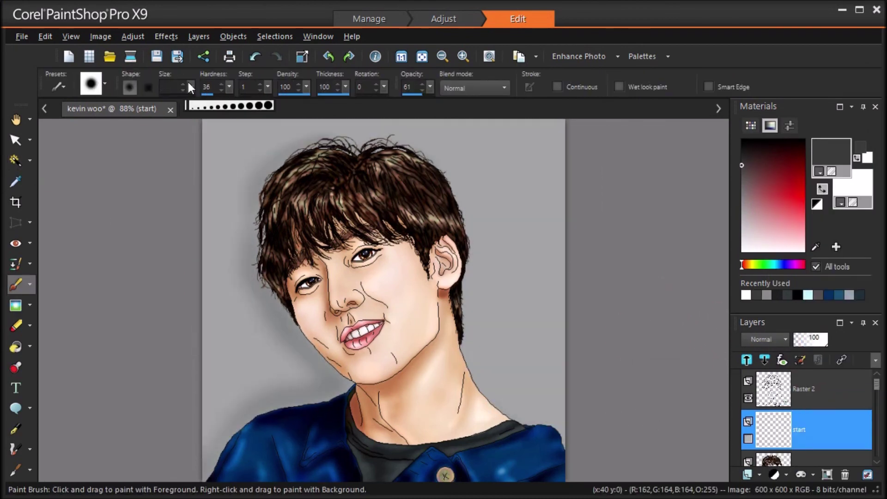
left_click_drag(188, 83, 187, 94)
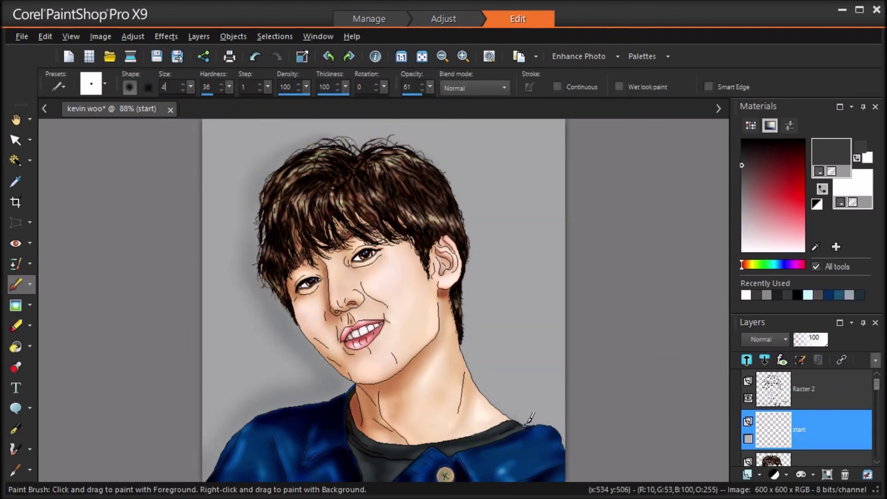
left_click(748, 400)
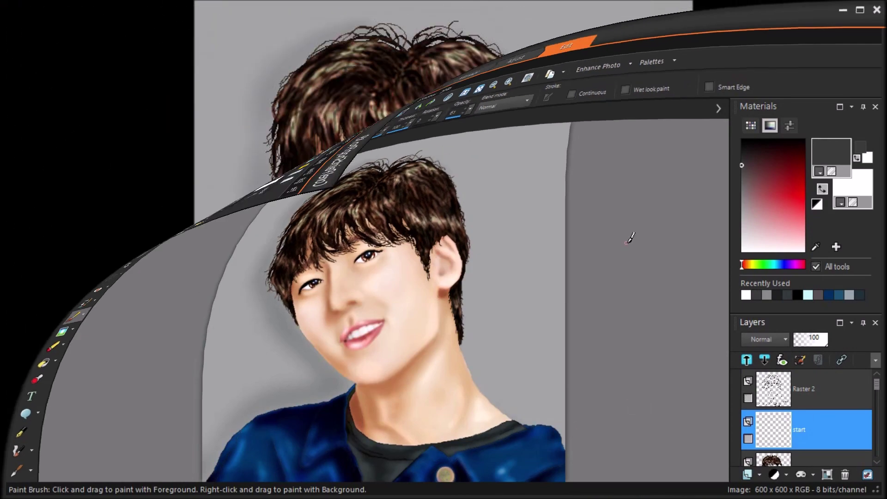